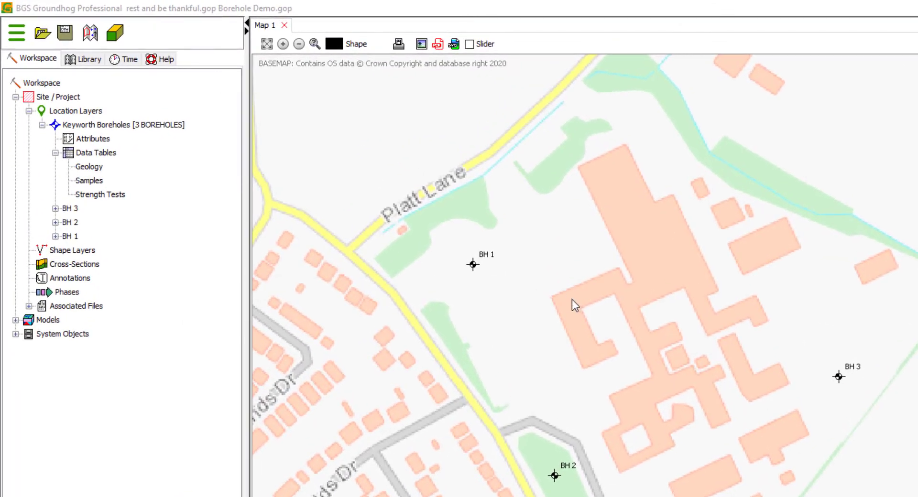
# - Locate boreholes BH 1, BH 2 and BH 3 on the map by selecting each one in the Keyworth Boreholes layer
pyautogui.click(69, 231)
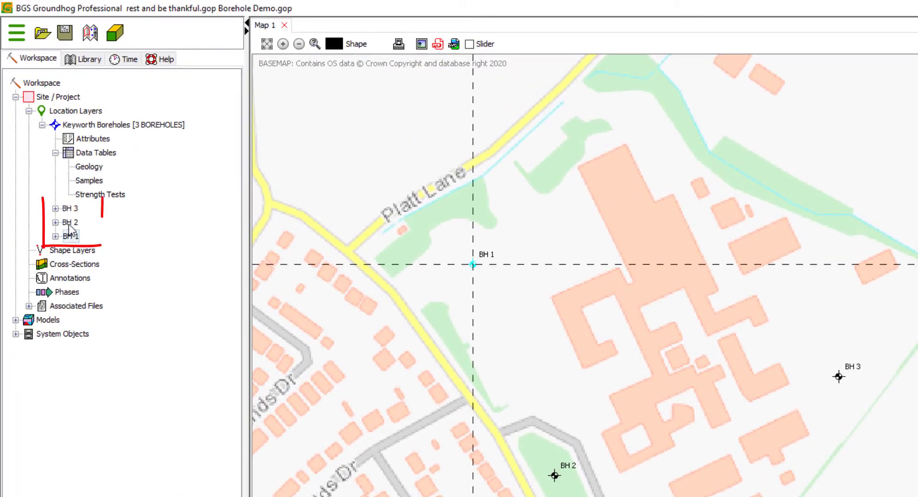
pyautogui.click(70, 223)
pyautogui.click(69, 210)
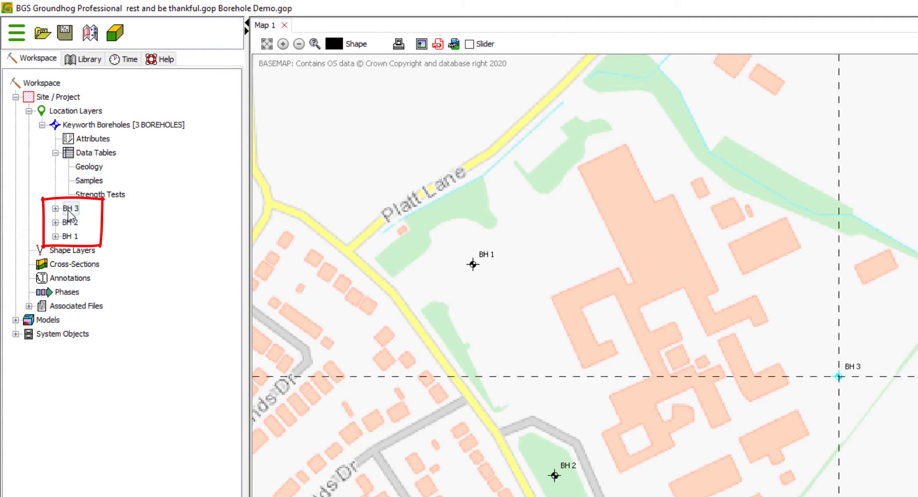
# - Review the column mappings and data rows of the Keyworth Boreholes Geology table, then close it without changes
pyautogui.click(89, 167)
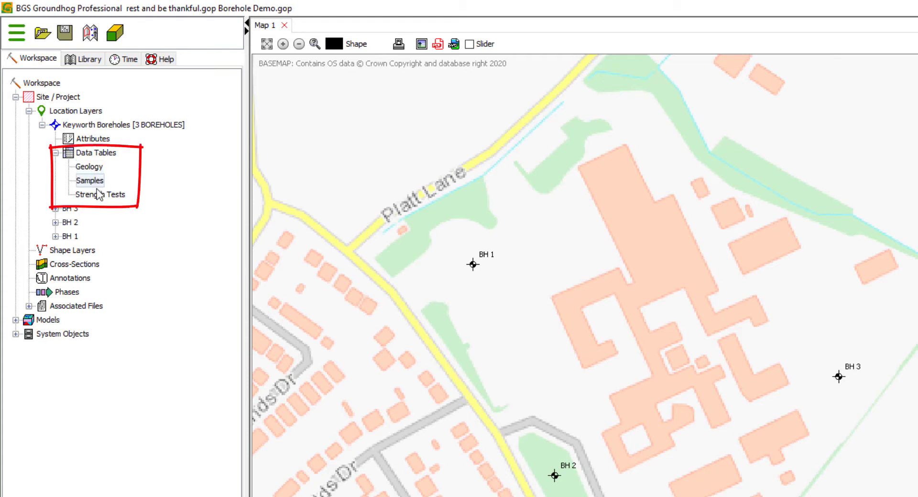
pyautogui.click(98, 195)
pyautogui.rightClick(93, 168)
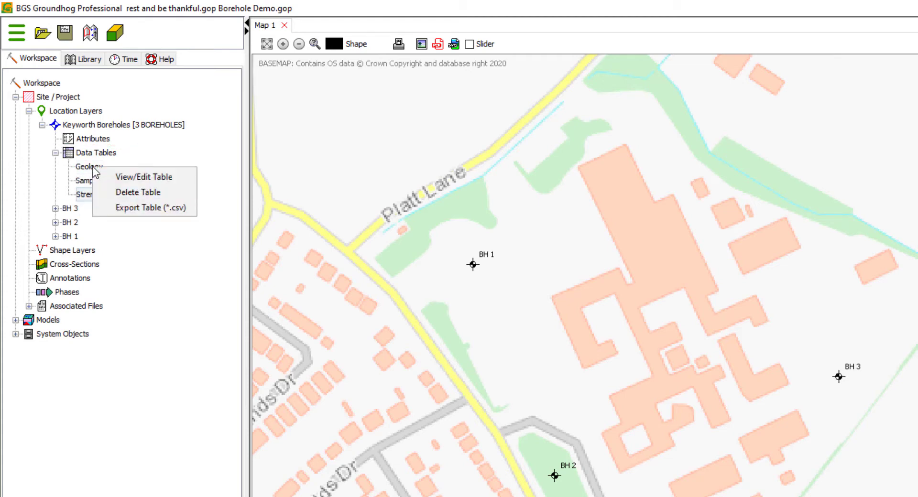
pyautogui.click(145, 174)
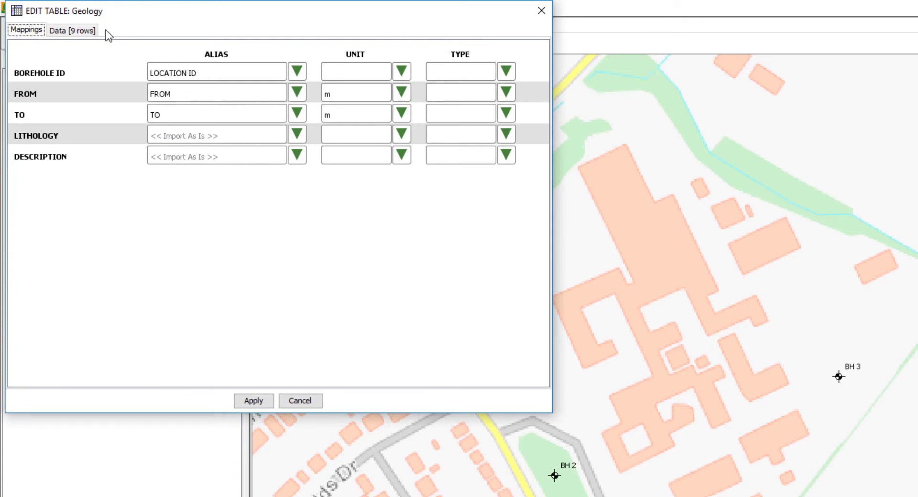
pyautogui.click(86, 30)
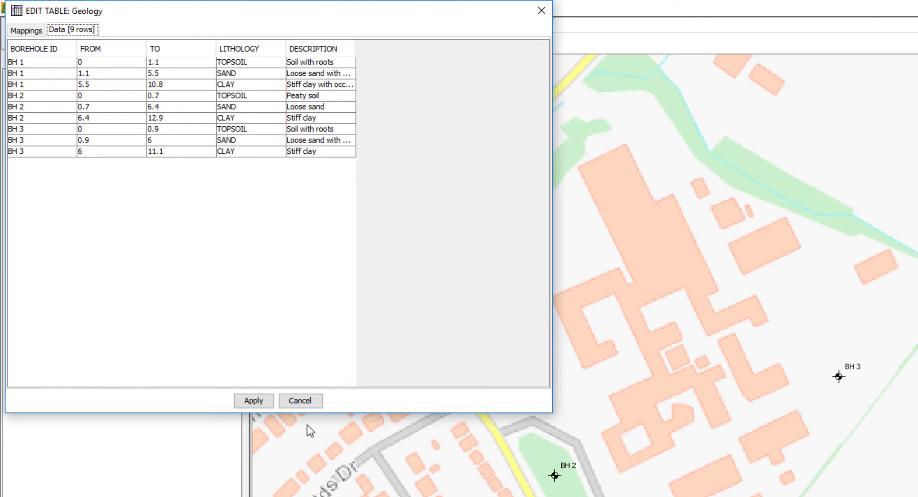
pyautogui.click(310, 403)
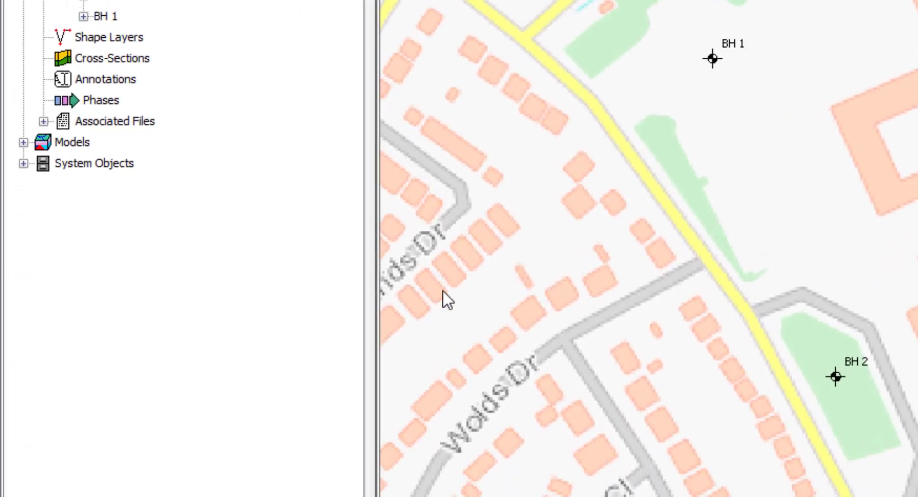
# - Create a new project-level template named Demo Template among the system objects
pyautogui.click(23, 163)
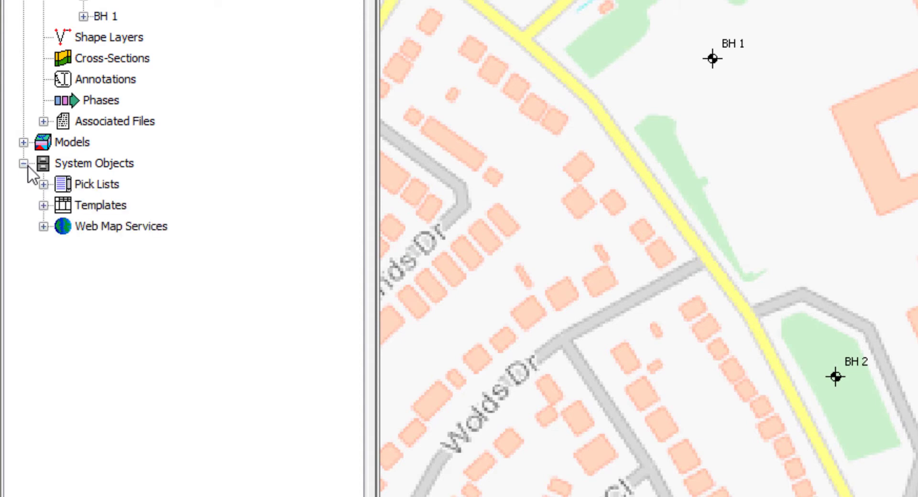
pyautogui.click(43, 206)
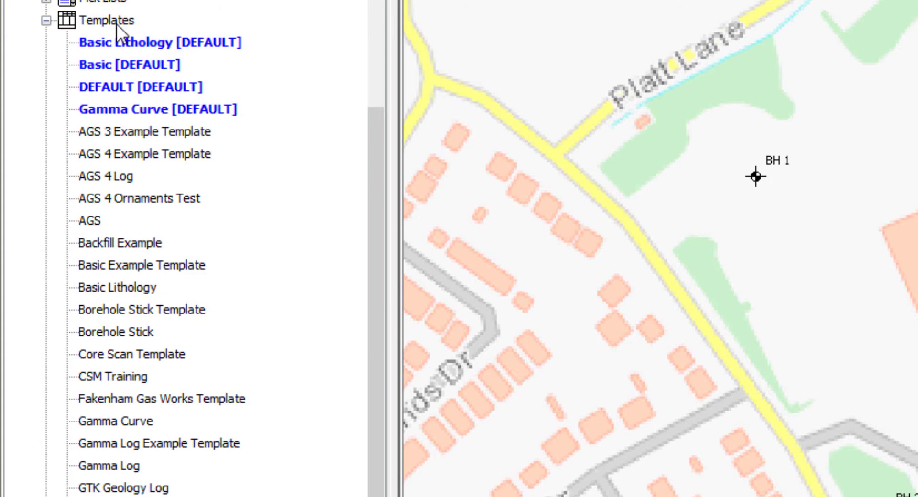
pyautogui.click(45, 21)
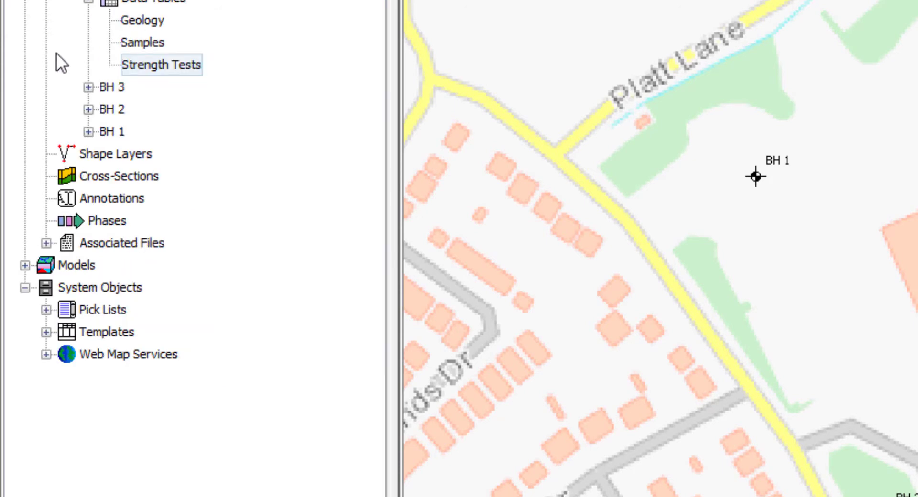
pyautogui.rightClick(113, 337)
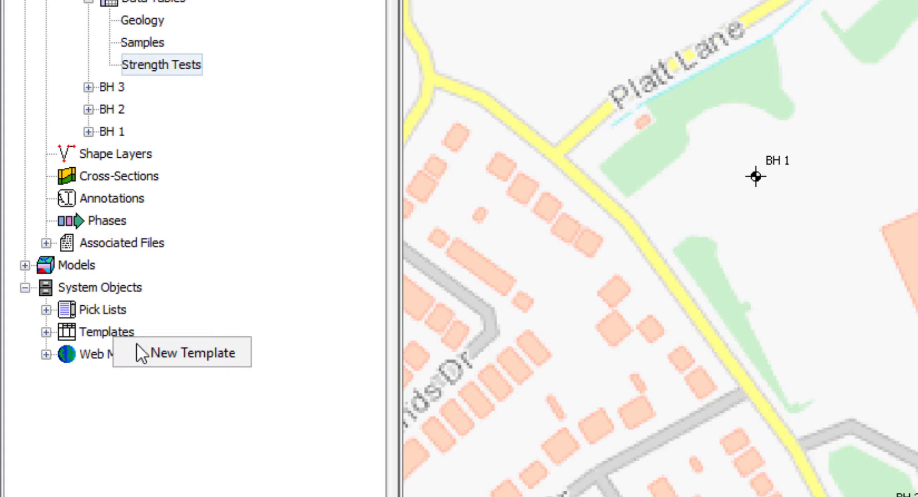
pyautogui.click(214, 350)
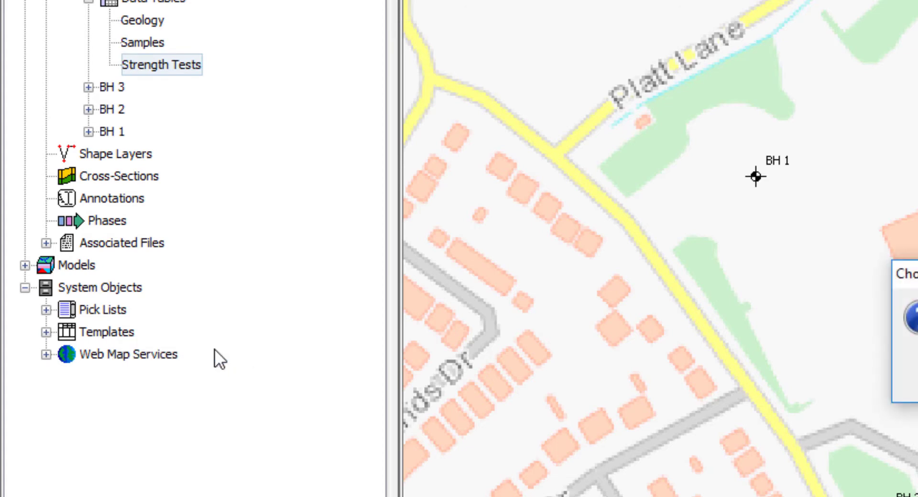
pyautogui.write('Demo Template')
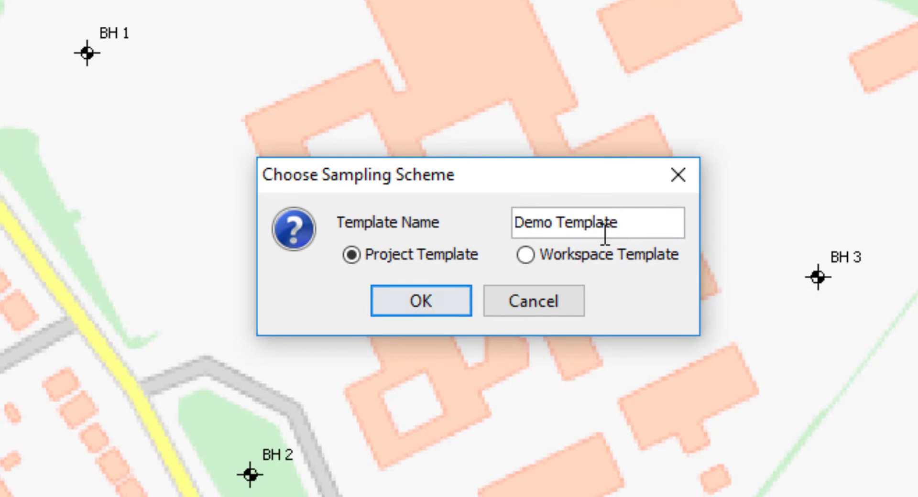
pyautogui.moveTo(414, 257)
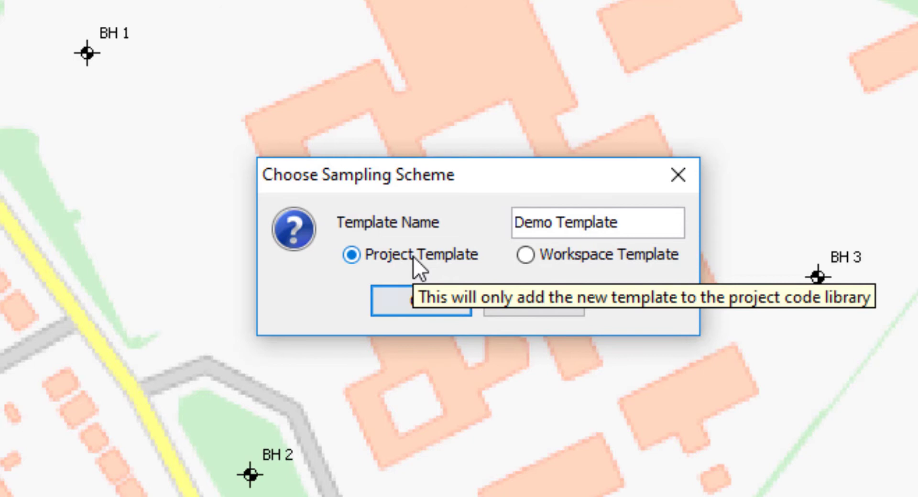
pyautogui.moveTo(572, 265)
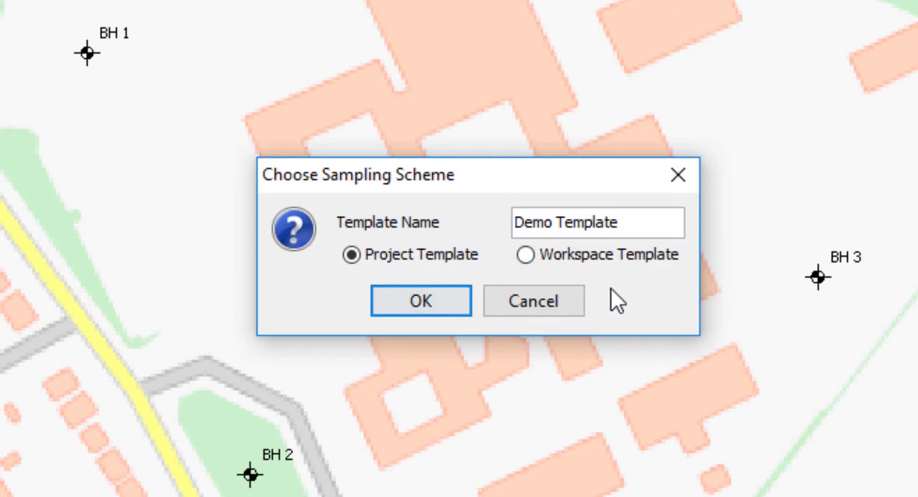
pyautogui.click(417, 293)
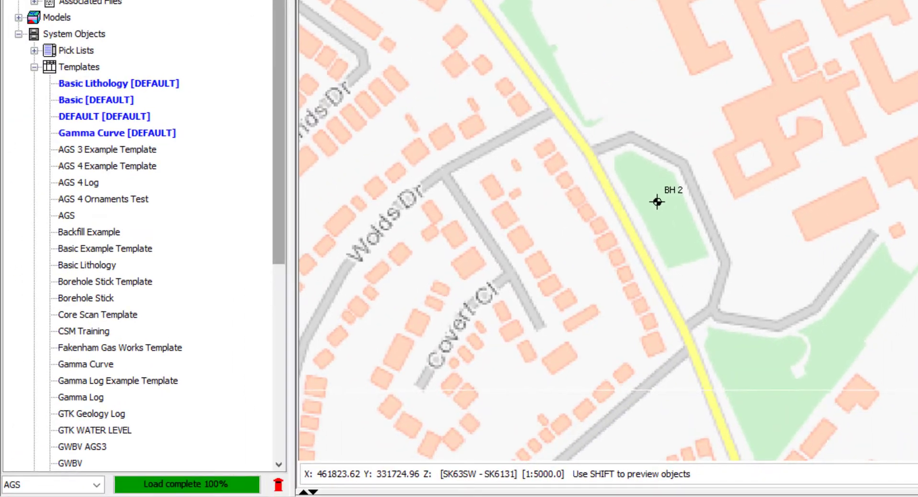
# - Find the new Demo Template in the list of system templates
pyautogui.scroll(-2, 286, 27)
pyautogui.moveTo(286, 27); pyautogui.dragTo(287, 153)
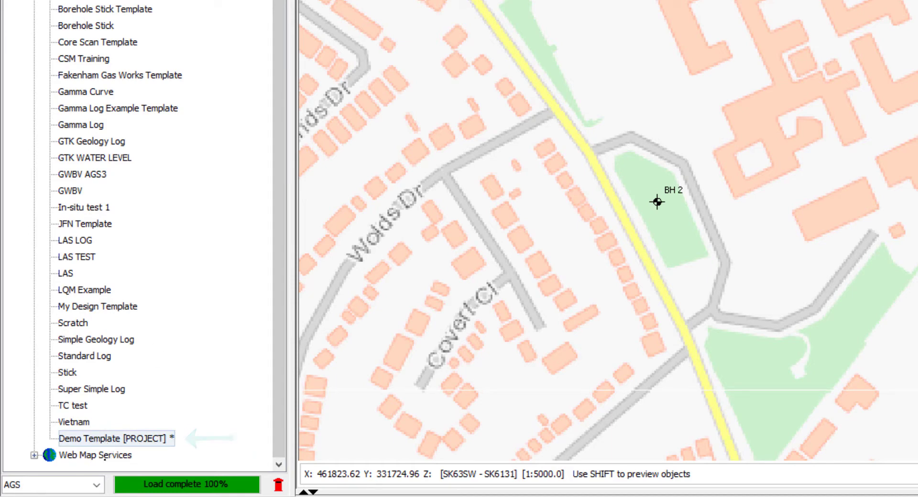
pyautogui.doubleClick(105, 442)
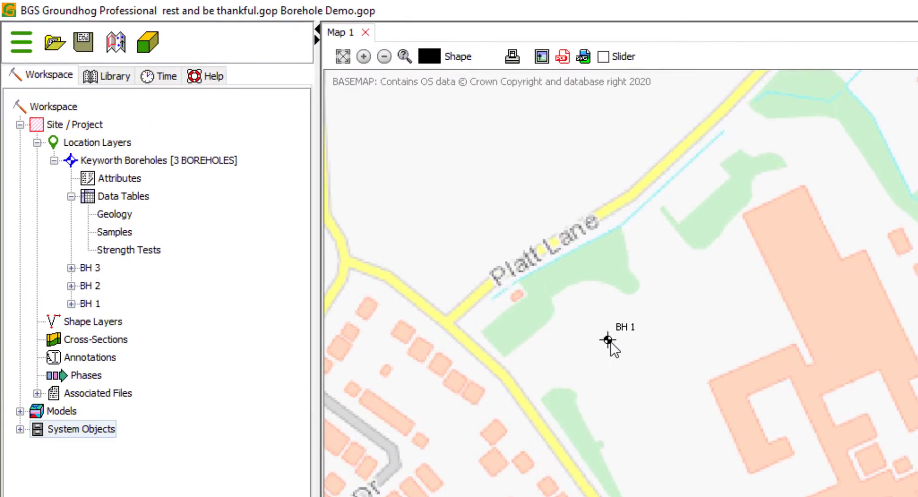
# - View the borehole log of BH 1 using Demo Template and set it as the default template for this borehole
pyautogui.rightClick(92, 305)
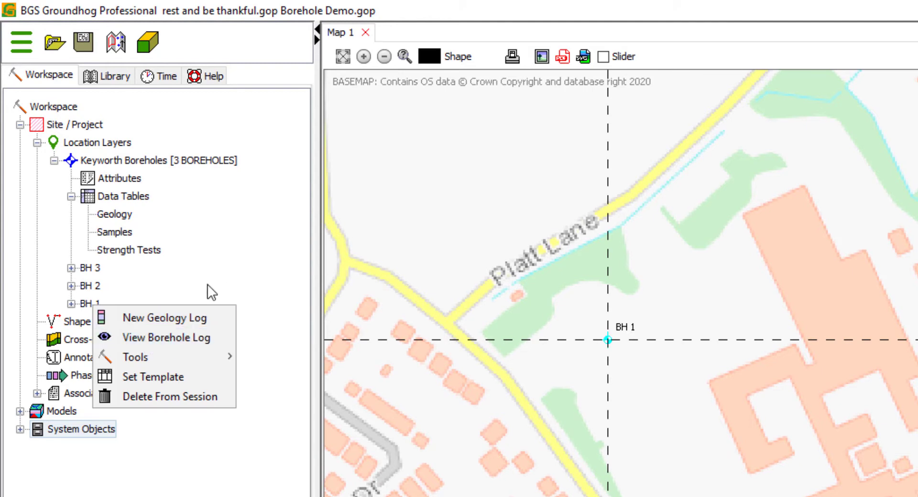
pyautogui.click(364, 282)
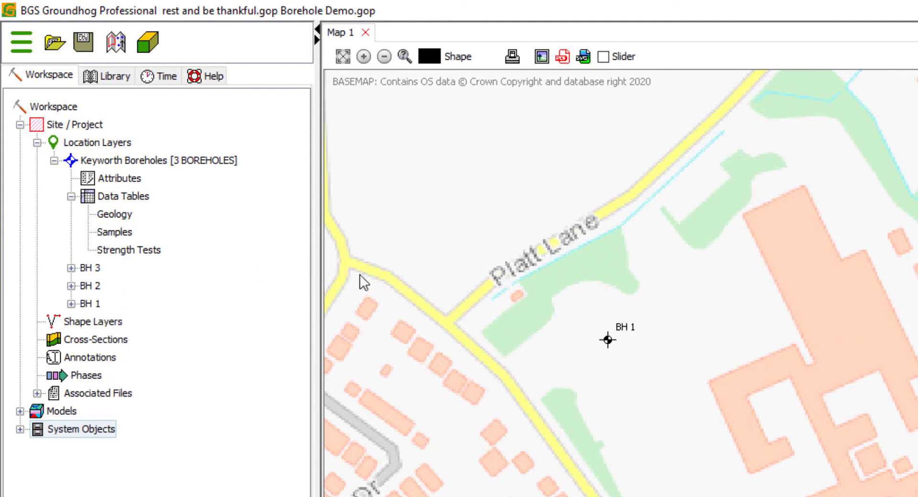
pyautogui.rightClick(609, 342)
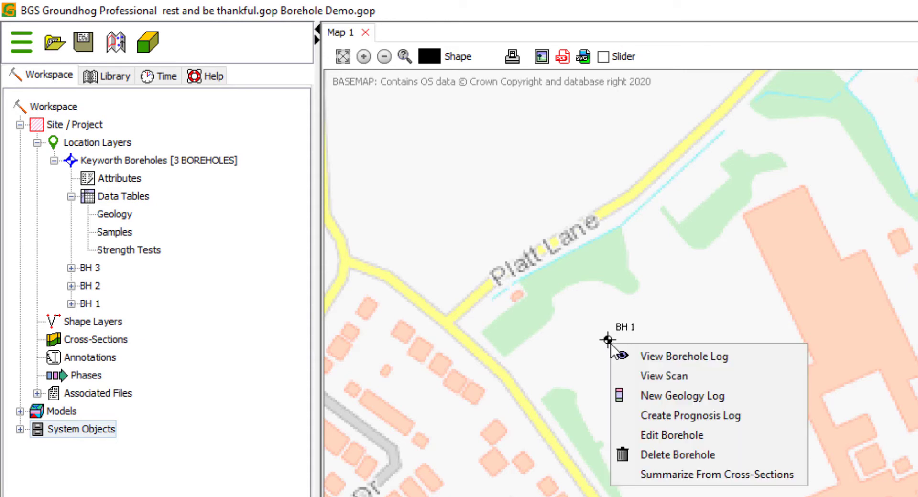
pyautogui.click(762, 359)
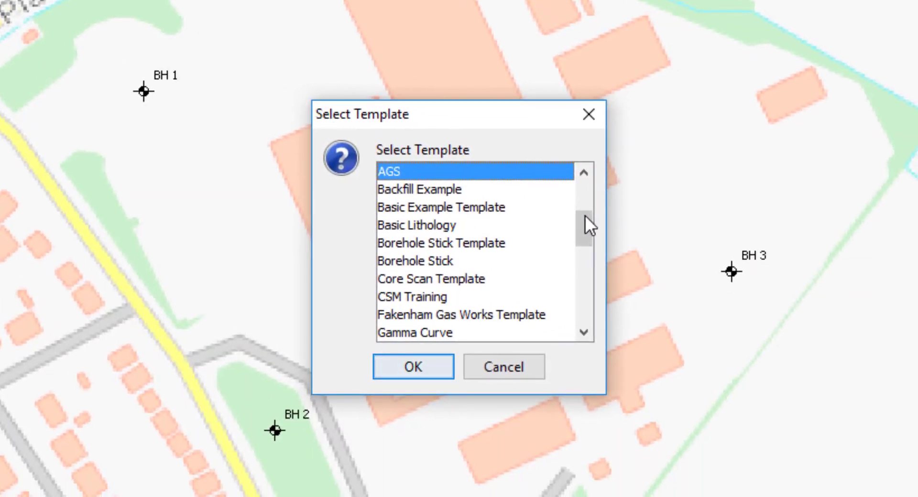
pyautogui.moveTo(581, 228); pyautogui.dragTo(416, 341)
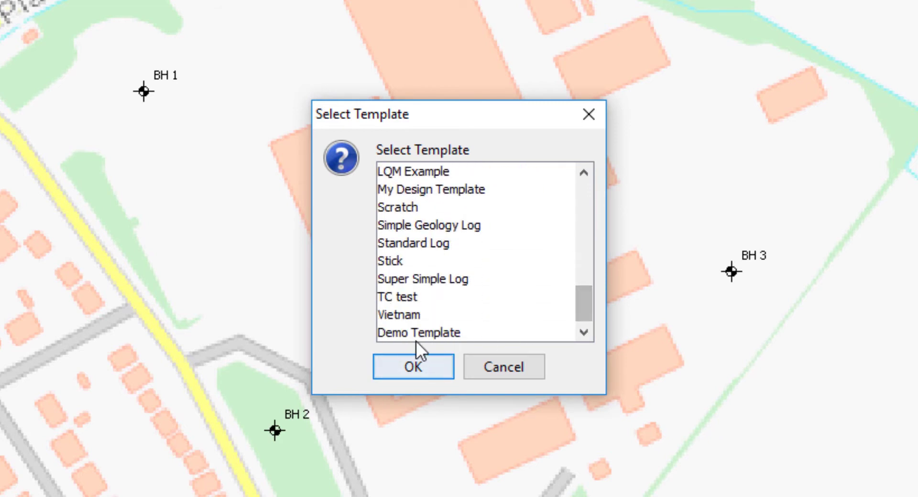
pyautogui.click(395, 333)
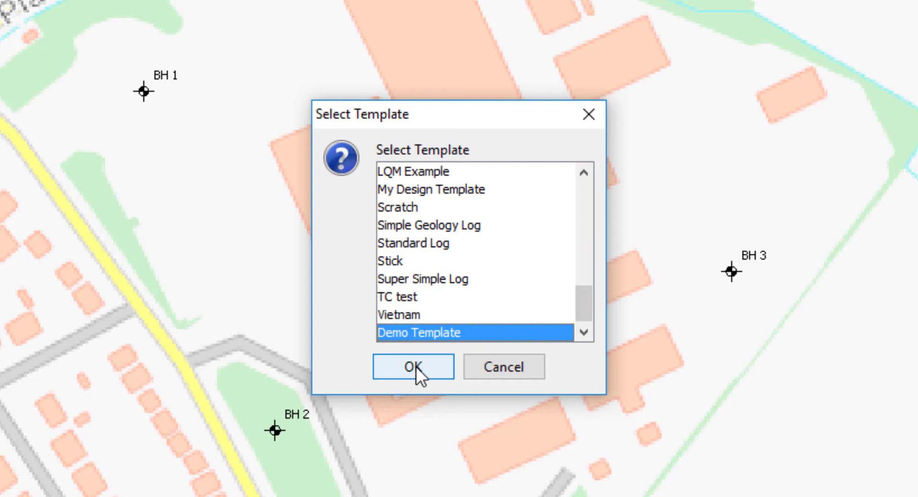
pyautogui.click(431, 372)
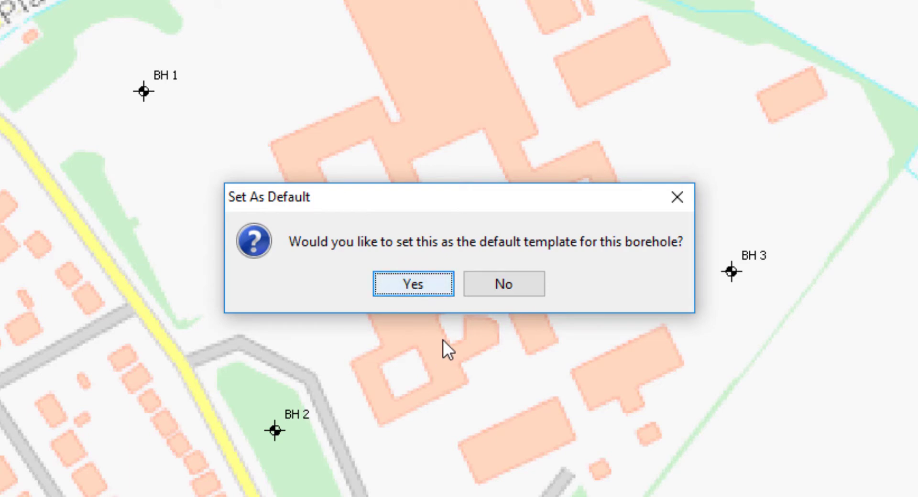
pyautogui.click(433, 285)
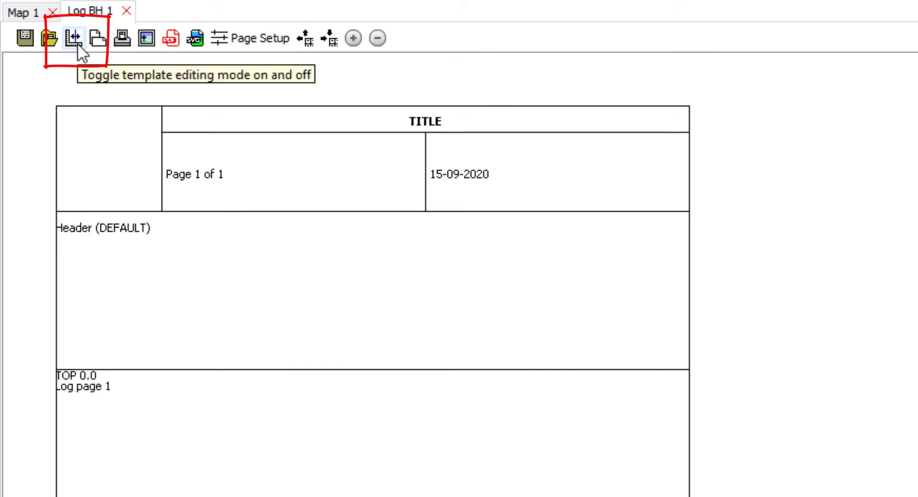
# - Turn on template editing mode for Demo Template in the BH 1 log
pyautogui.rightClick(152, 82)
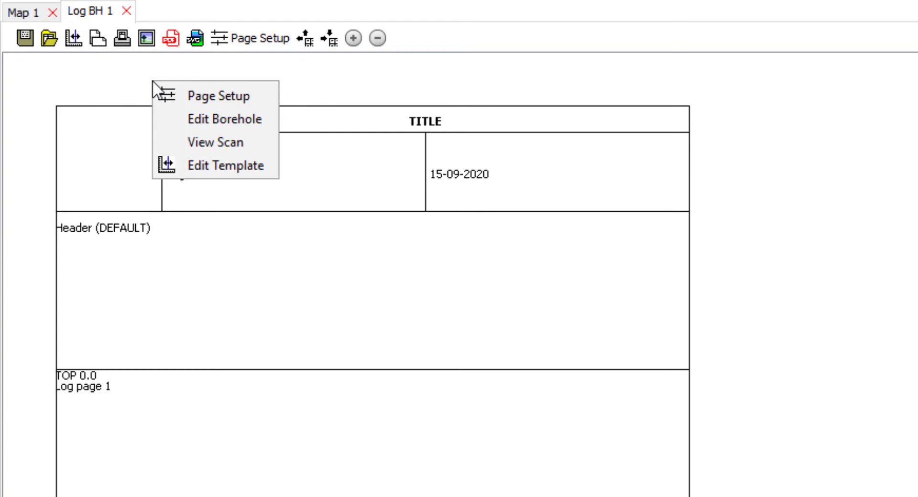
pyautogui.click(224, 165)
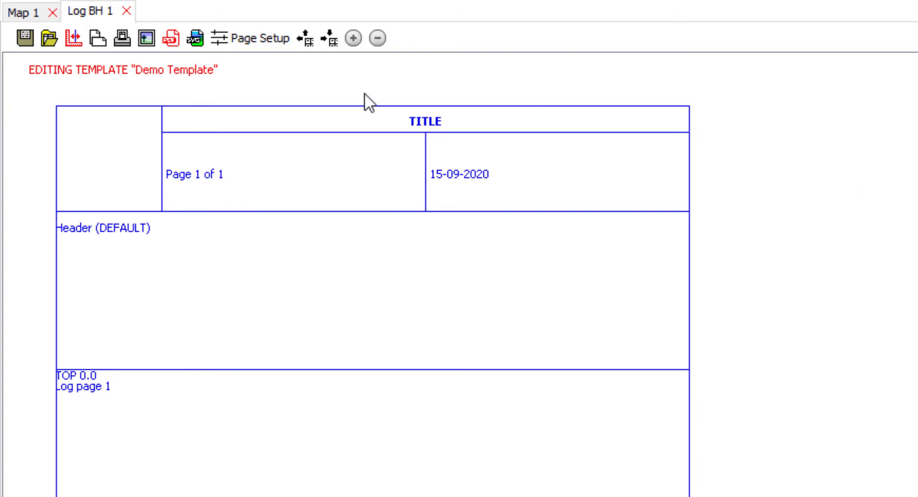
pyautogui.click(75, 39)
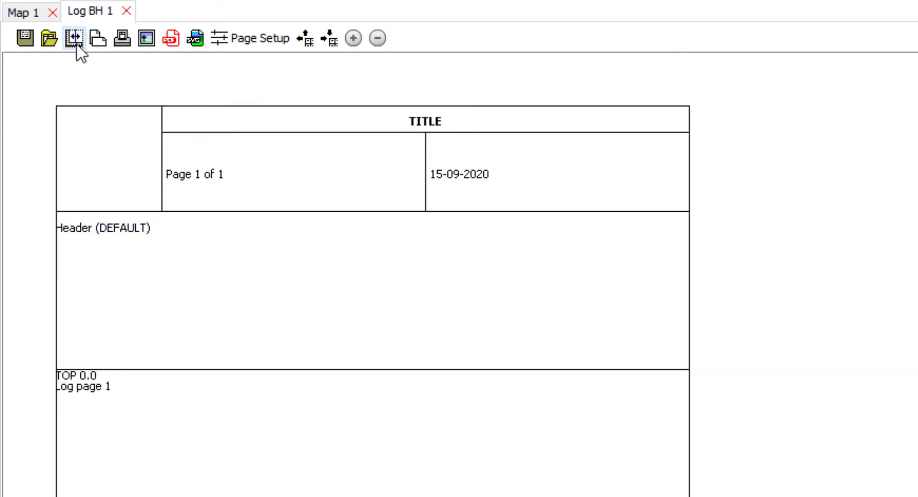
pyautogui.rightClick(152, 70)
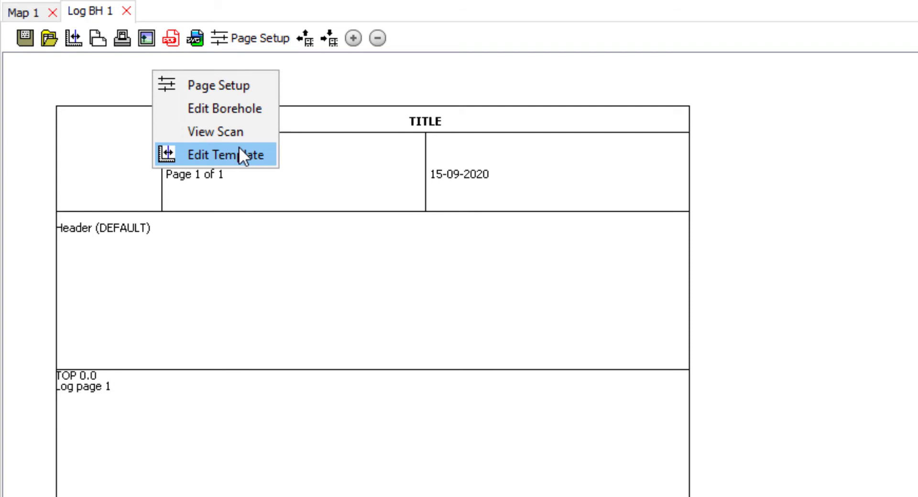
pyautogui.click(239, 149)
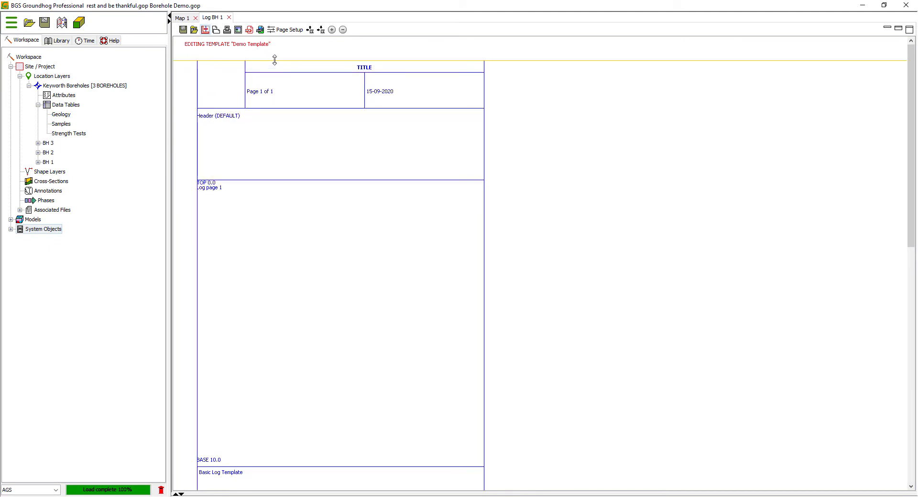
# - Adjust the template layout by moving the top and left margins outward, shortening the header section and repositioning the footer divider
pyautogui.scroll(-1, 280, 61)
pyautogui.moveTo(282, 64); pyautogui.dragTo(281, 72)
pyautogui.moveTo(197, 85); pyautogui.dragTo(191, 84)
pyautogui.moveTo(295, 172); pyautogui.dragTo(296, 139)
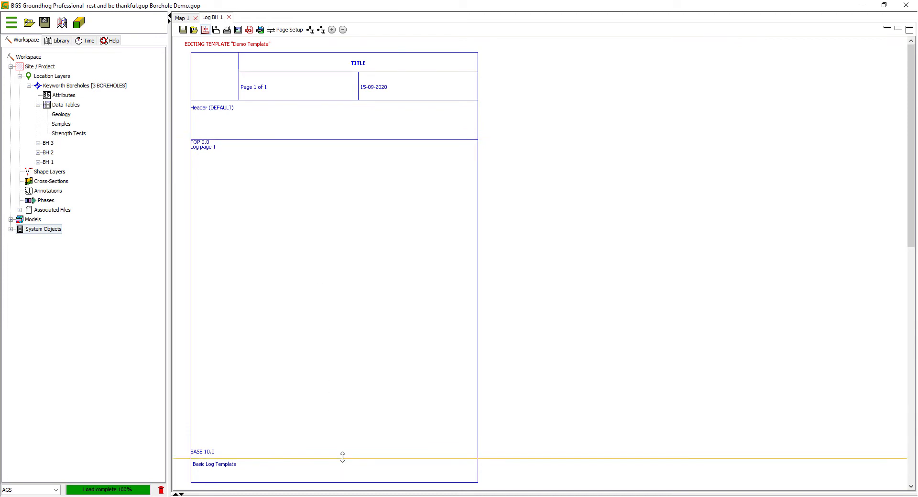
pyautogui.moveTo(342, 459); pyautogui.dragTo(346, 422)
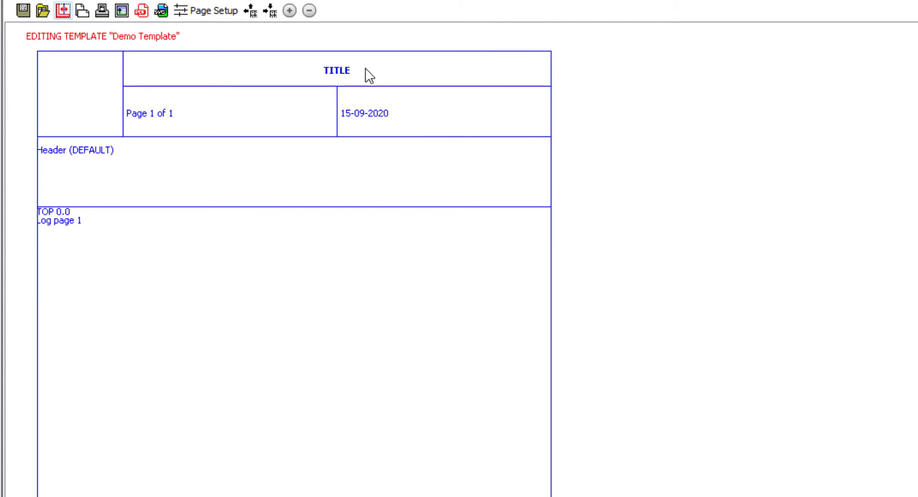
# - Open the template title for editing and select the #_BOREHOLE.LOCATION_ID field among the key borehole attributes
pyautogui.rightClick(365, 68)
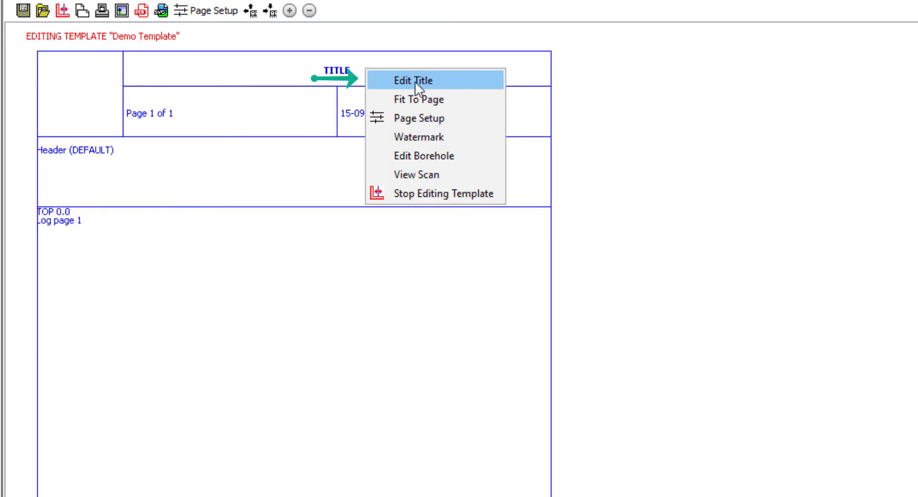
pyautogui.click(439, 81)
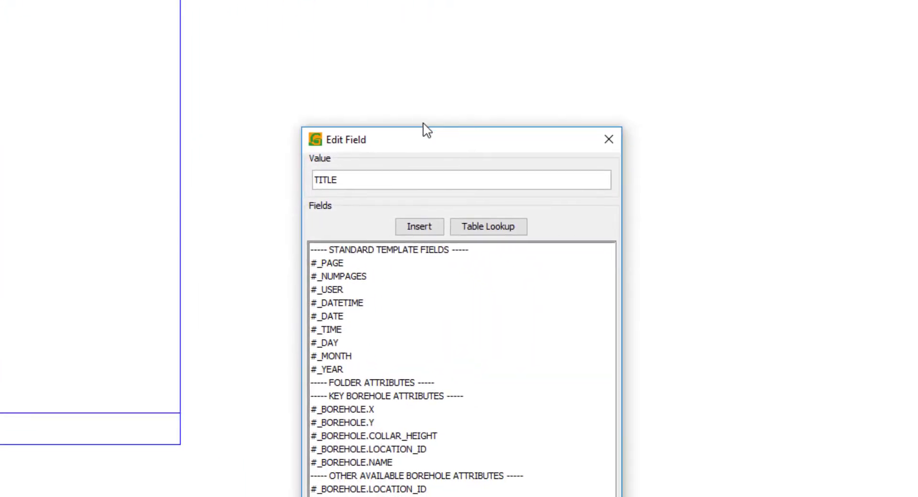
pyautogui.moveTo(613, 263); pyautogui.dragTo(592, 146)
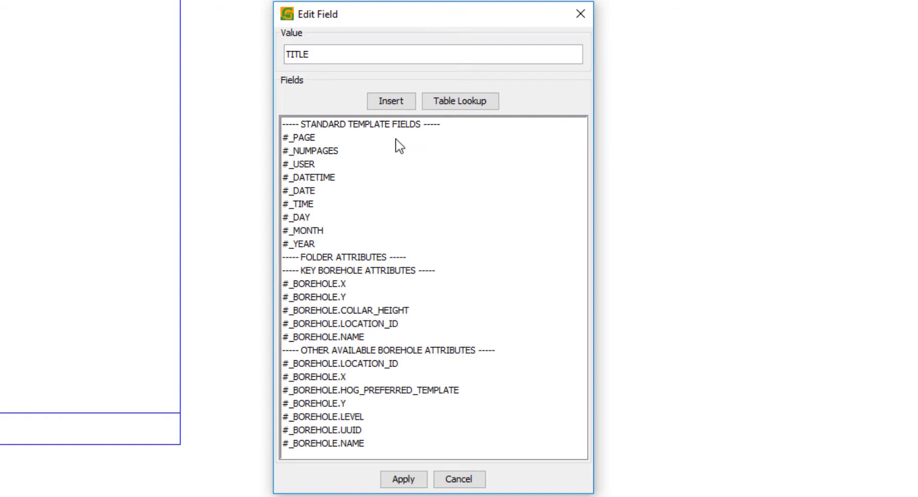
pyautogui.click(316, 137)
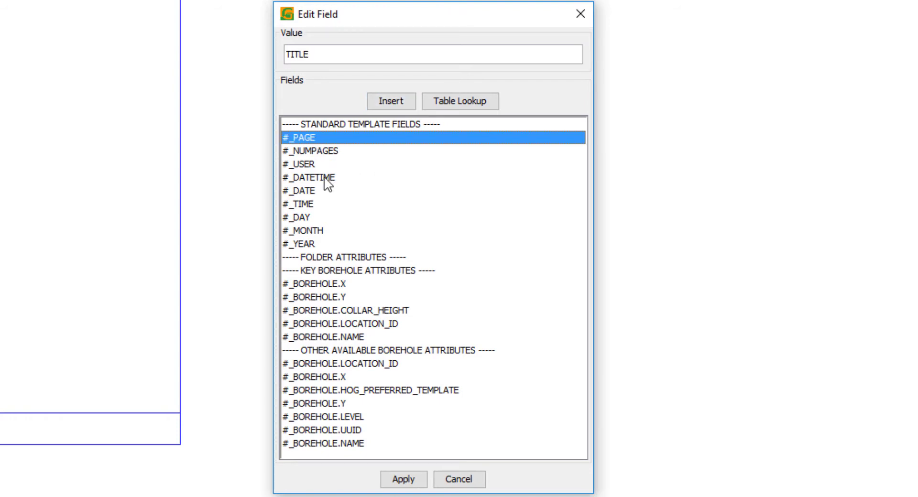
pyautogui.click(320, 192)
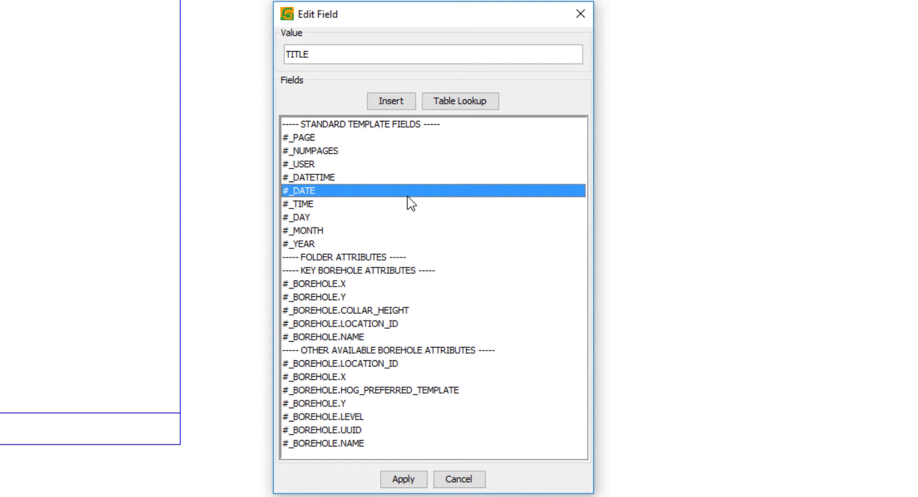
pyautogui.click(331, 286)
pyautogui.click(327, 296)
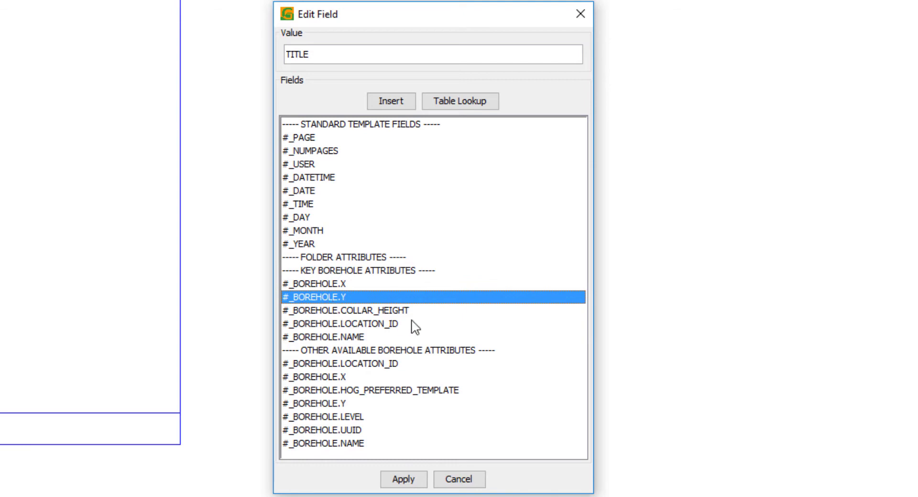
pyautogui.click(318, 323)
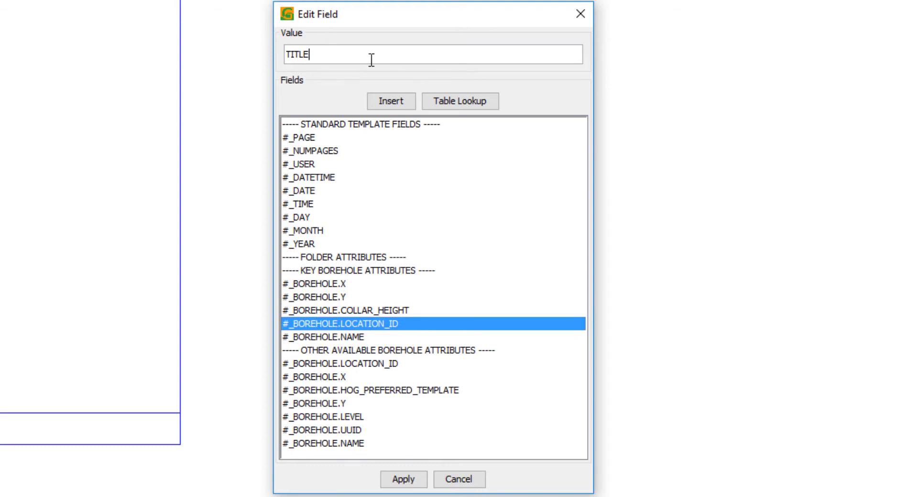
# - Replace the title text with "Borehole:" followed by the inserted borehole location ID field
pyautogui.doubleClick(297, 56)
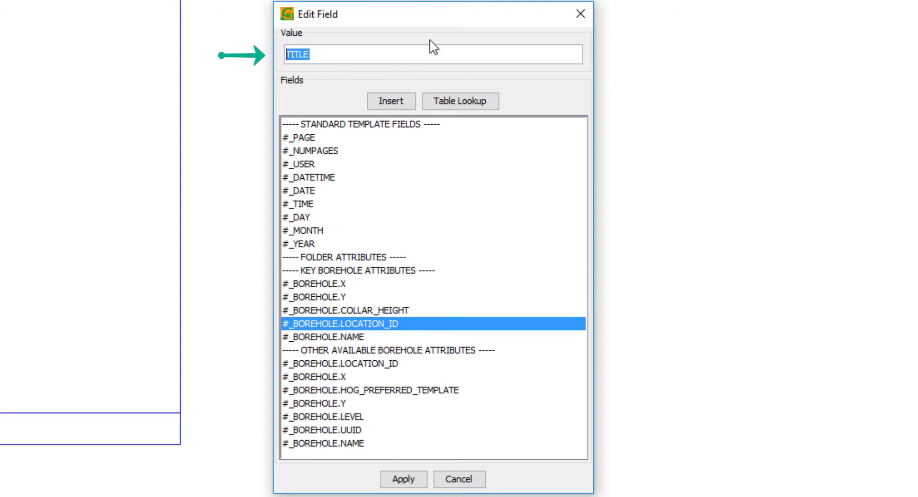
pyautogui.press('BackSpace')
pyautogui.write('Borehole')
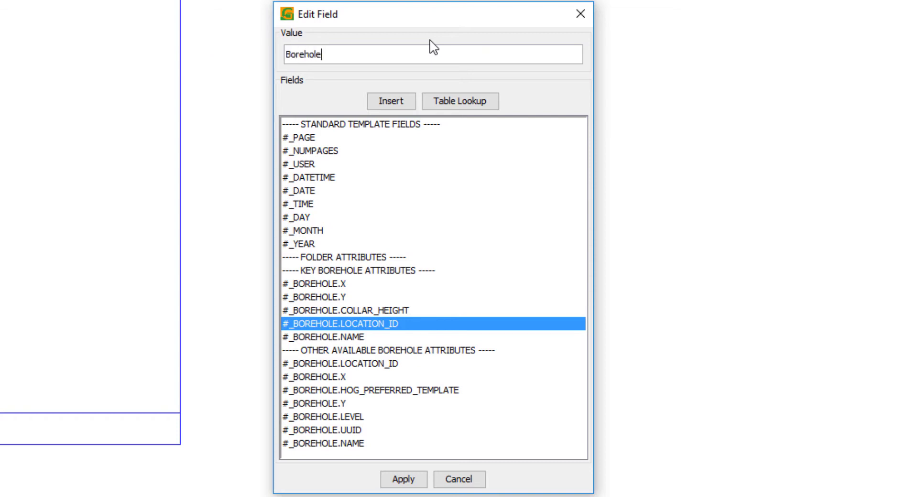
pyautogui.write(':')
pyautogui.click(400, 100)
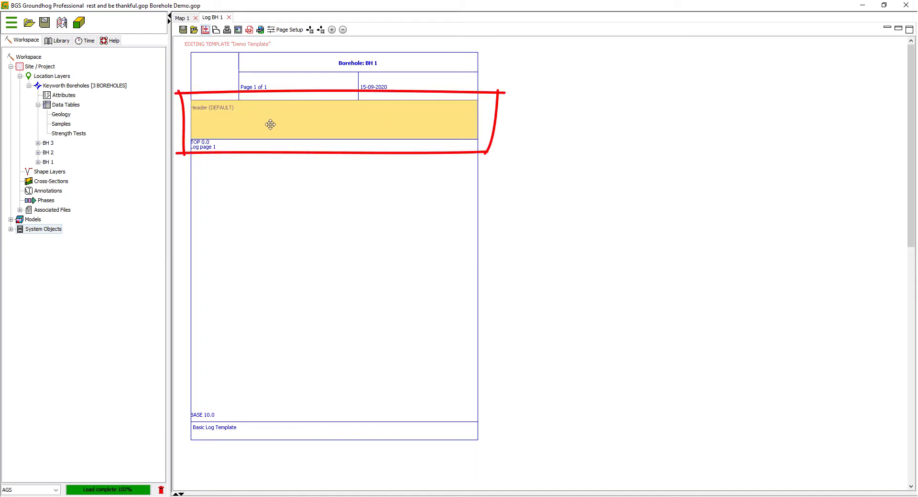
# - Insert a column of type Interval (Geology Log) to the right of the default header column
pyautogui.rightClick(324, 116)
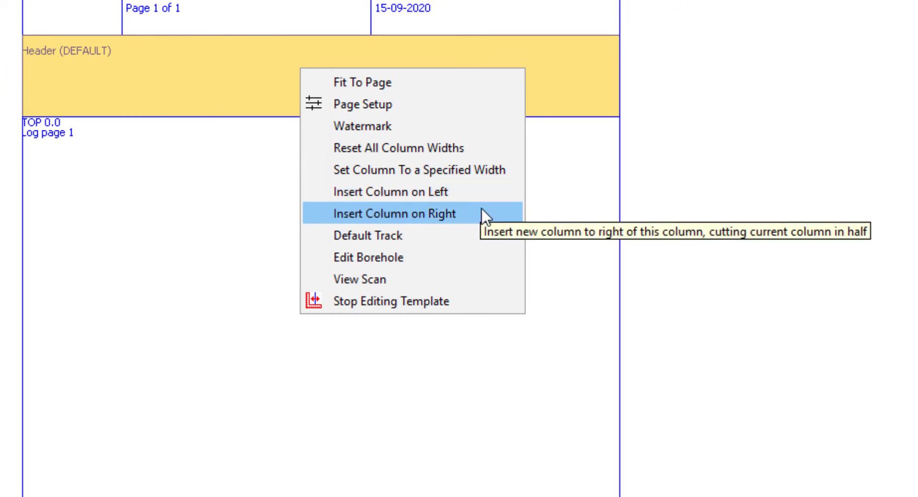
pyautogui.click(379, 214)
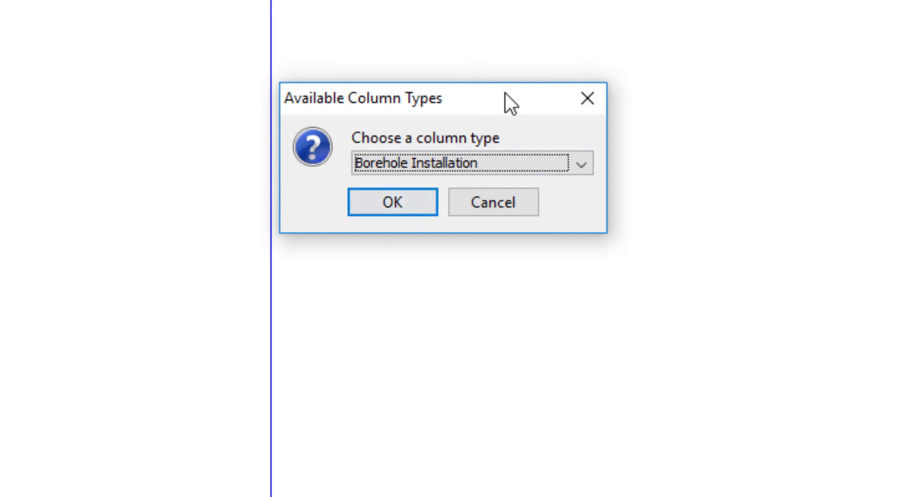
pyautogui.click(585, 164)
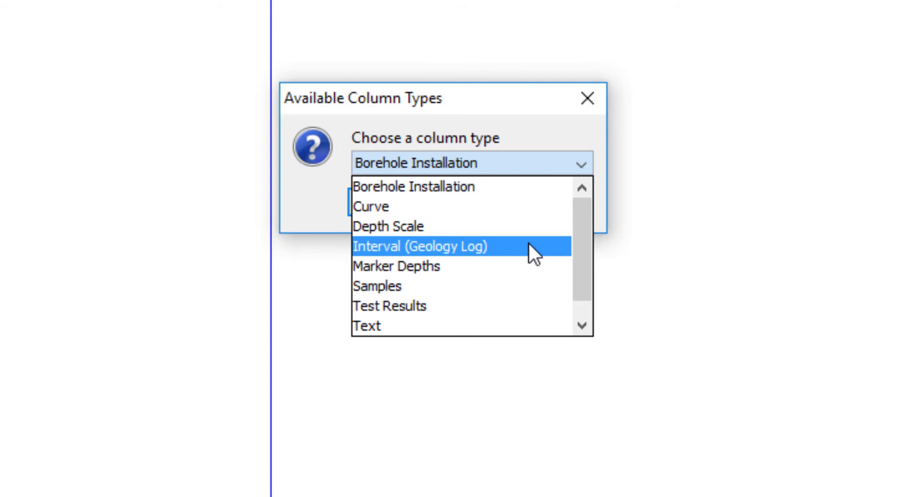
pyautogui.moveTo(592, 229)
pyautogui.mouseDown()
pyautogui.moveTo(587, 265)
pyautogui.moveTo(595, 216)
pyautogui.mouseUp()
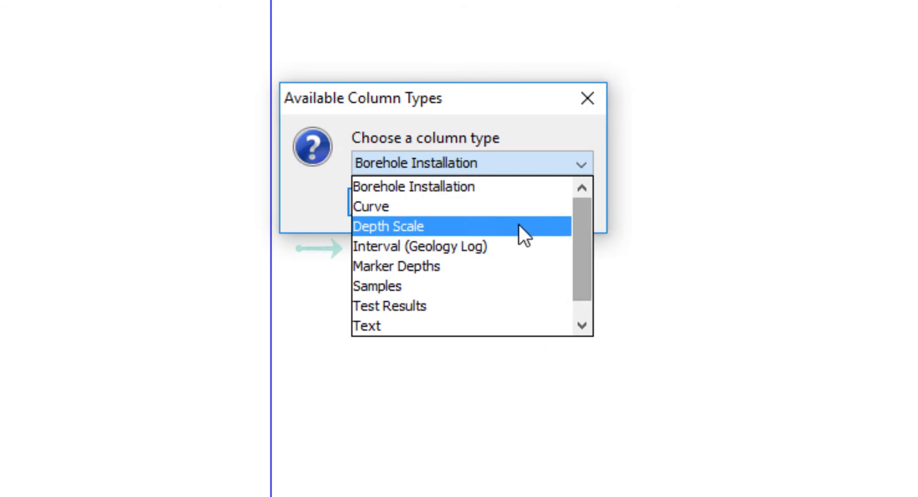
pyautogui.click(424, 248)
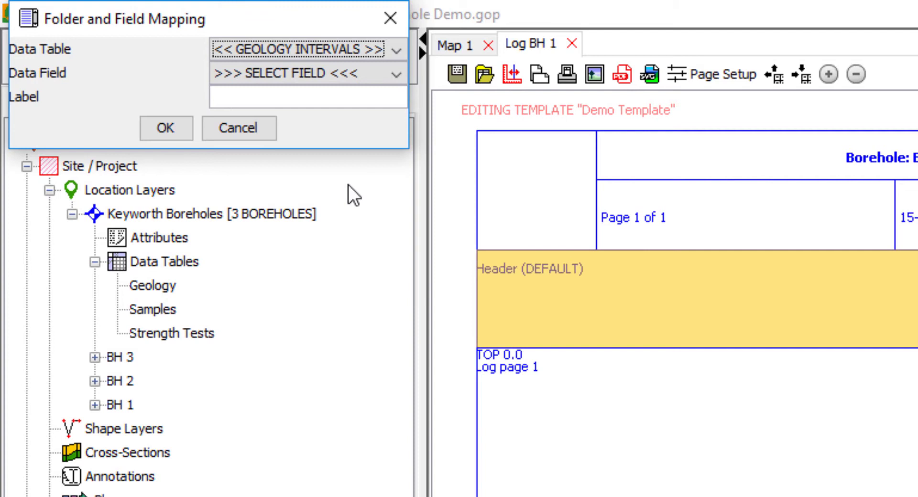
# - Map the new interval column to the LITHOLOGY field of the GEOLOGY data table
pyautogui.click(396, 46)
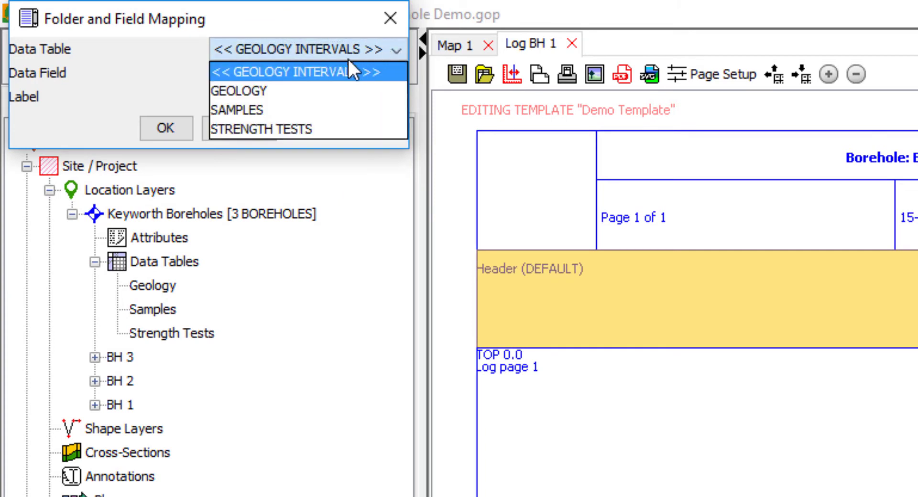
pyautogui.click(265, 94)
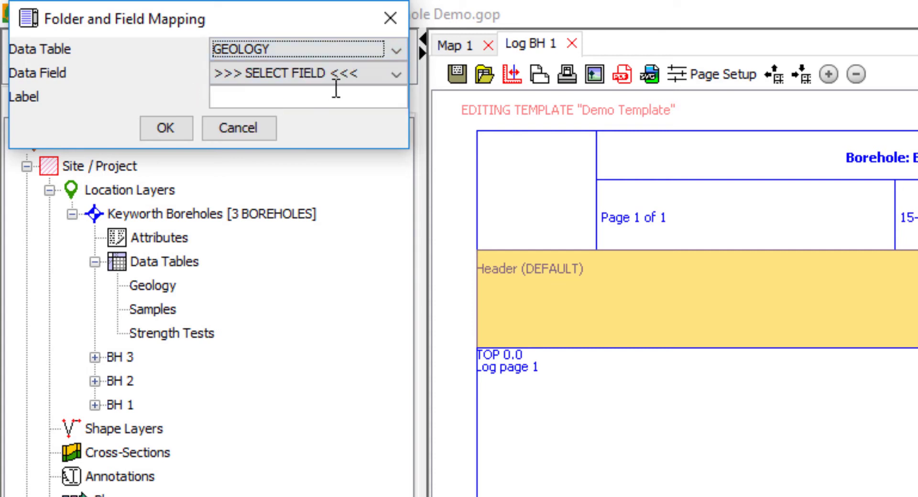
pyautogui.click(397, 74)
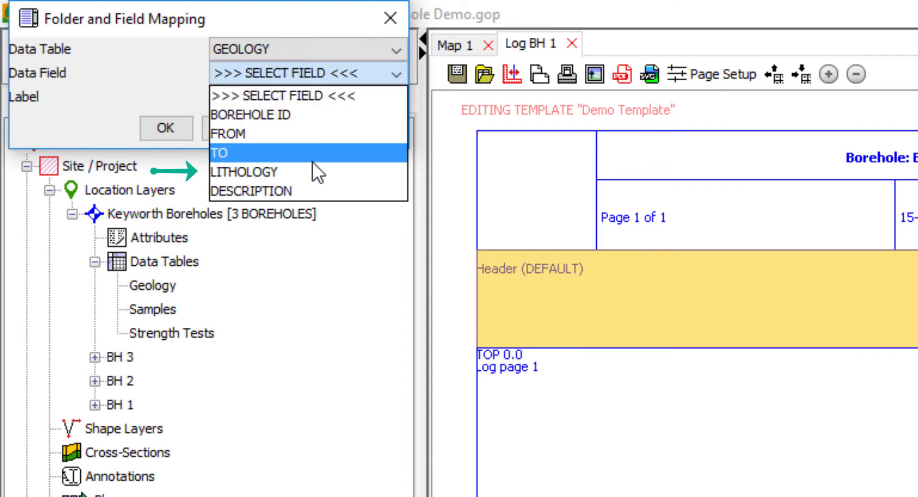
pyautogui.click(303, 171)
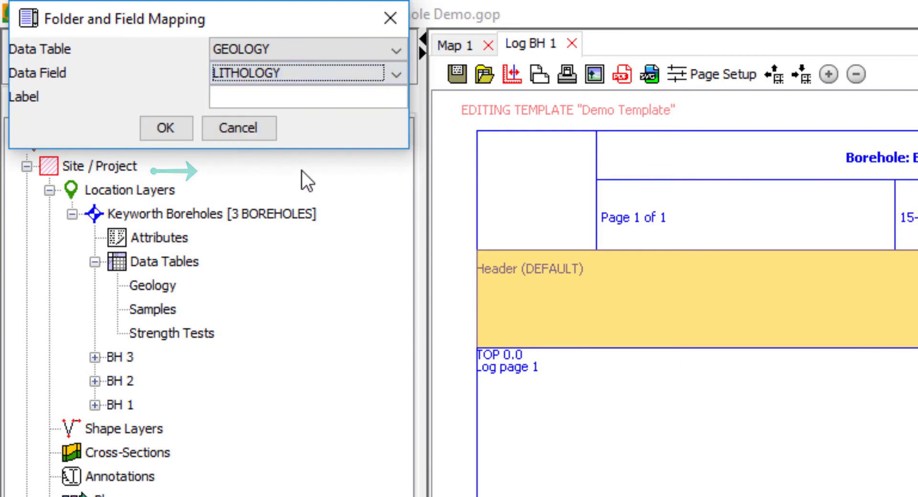
pyautogui.click(166, 128)
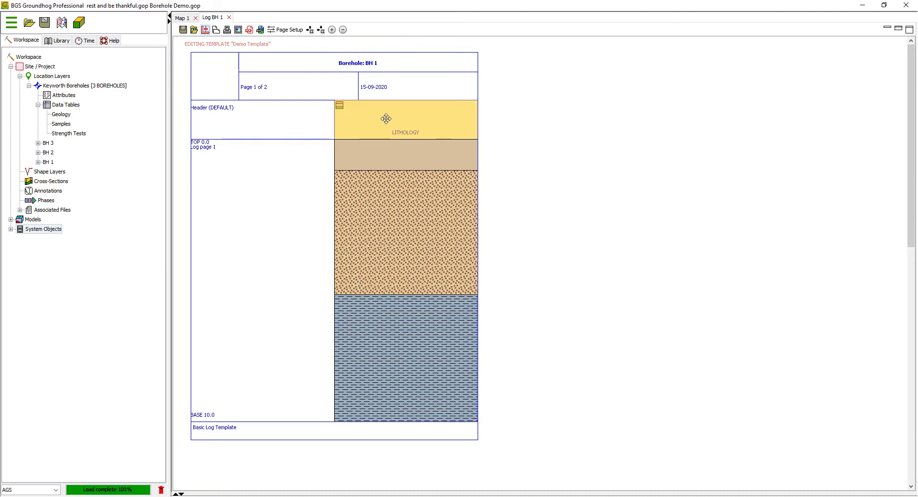
# - Delete the empty default column beside the lithology column
pyautogui.rightClick(251, 118)
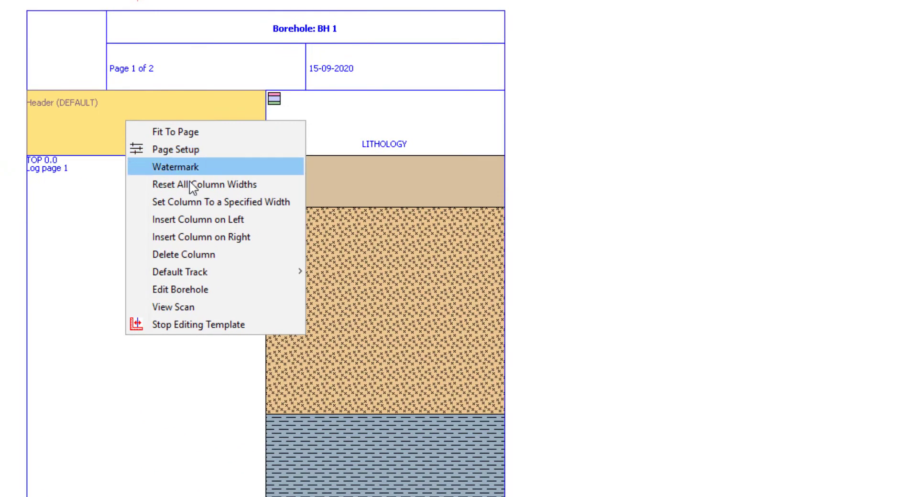
pyautogui.click(240, 260)
pyautogui.click(436, 309)
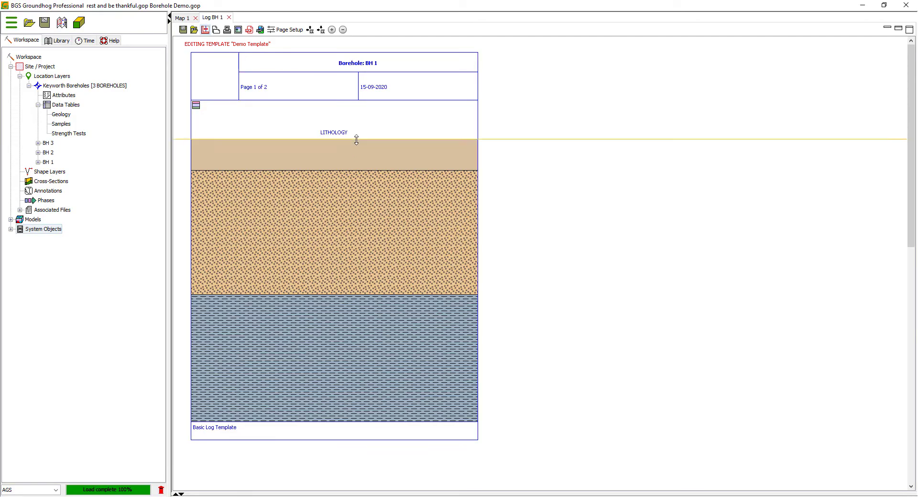
# - Label the lithology interval column "Legend" and turn on its value labels and depth labels
pyautogui.rightClick(361, 118)
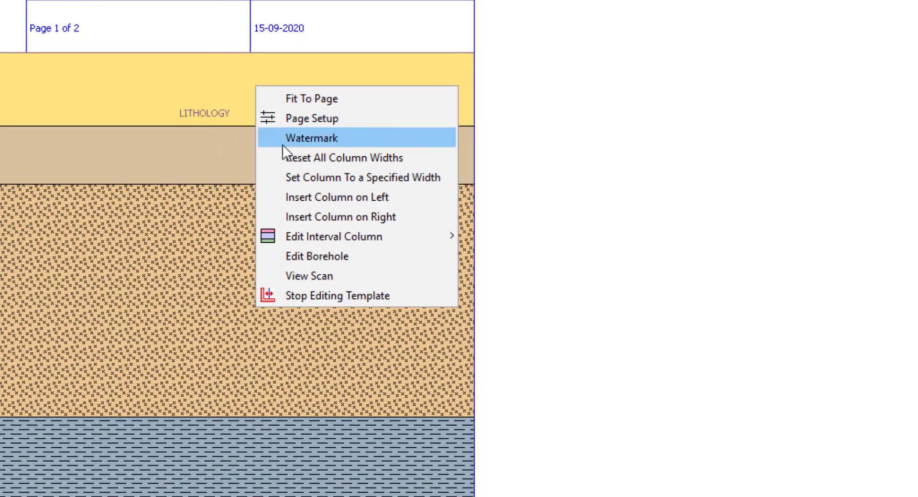
pyautogui.moveTo(301, 236)
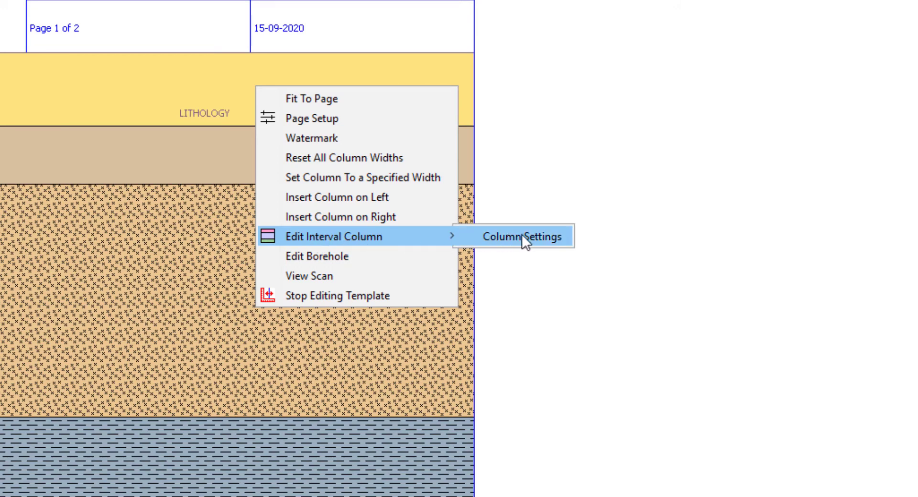
pyautogui.click(566, 233)
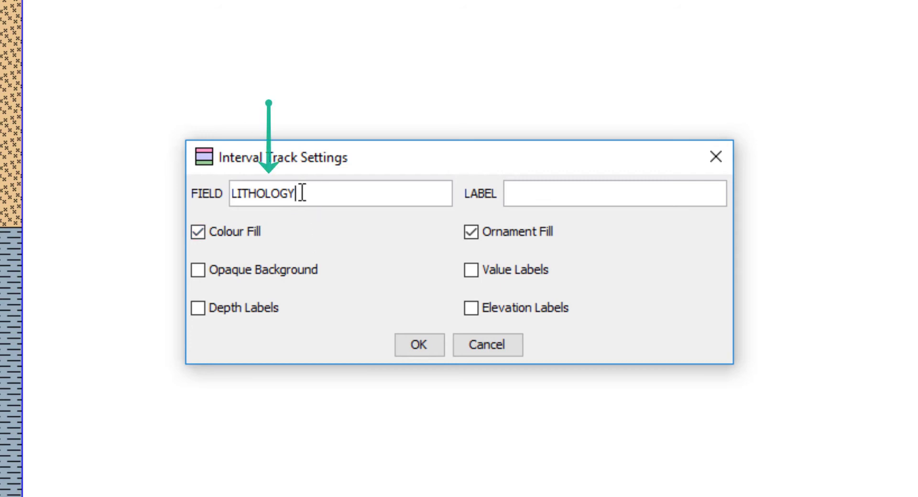
pyautogui.moveTo(302, 194); pyautogui.dragTo(225, 194)
pyautogui.click(353, 192)
pyautogui.click(558, 196)
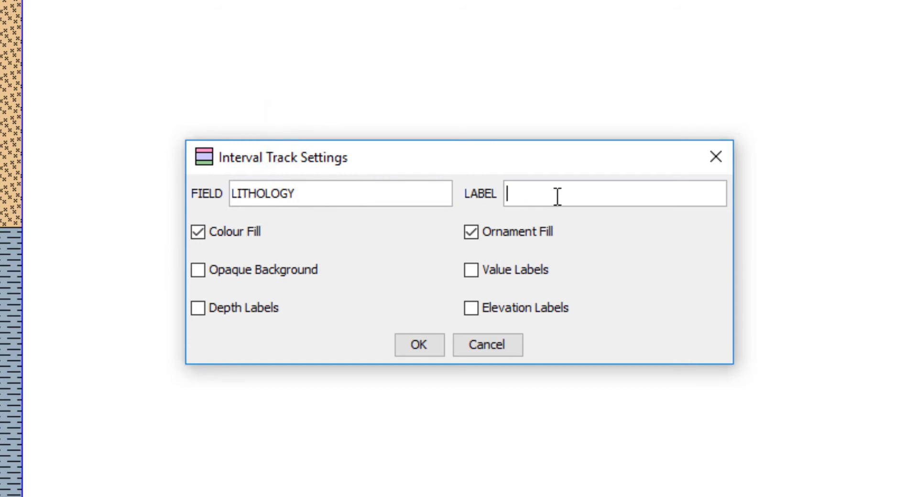
pyautogui.write('G')
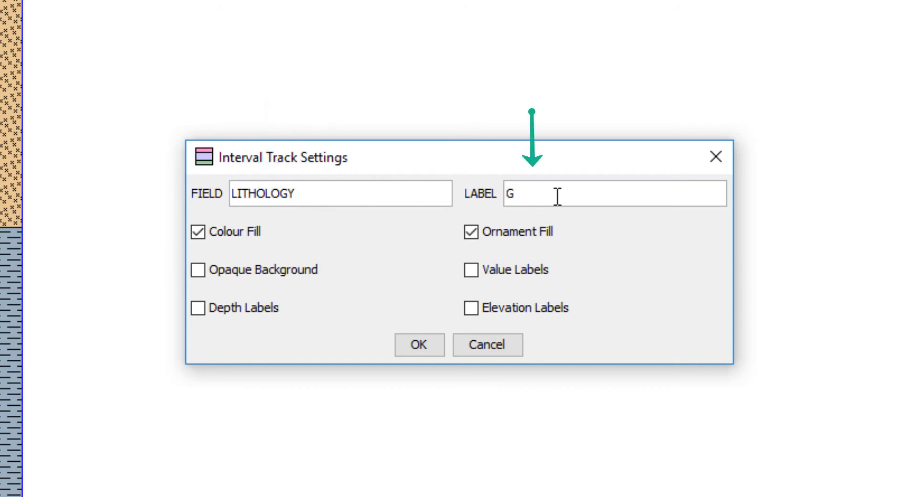
pyautogui.press('BackSpace')
pyautogui.write('Legend')
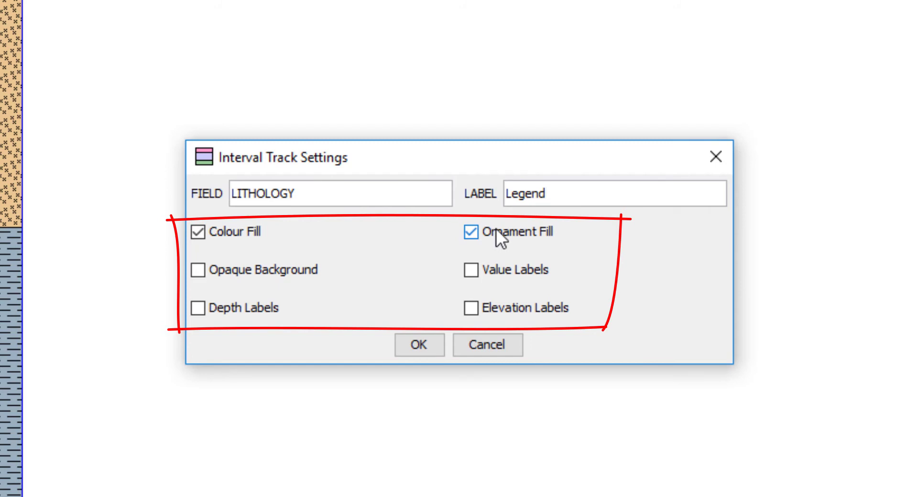
pyautogui.click(475, 271)
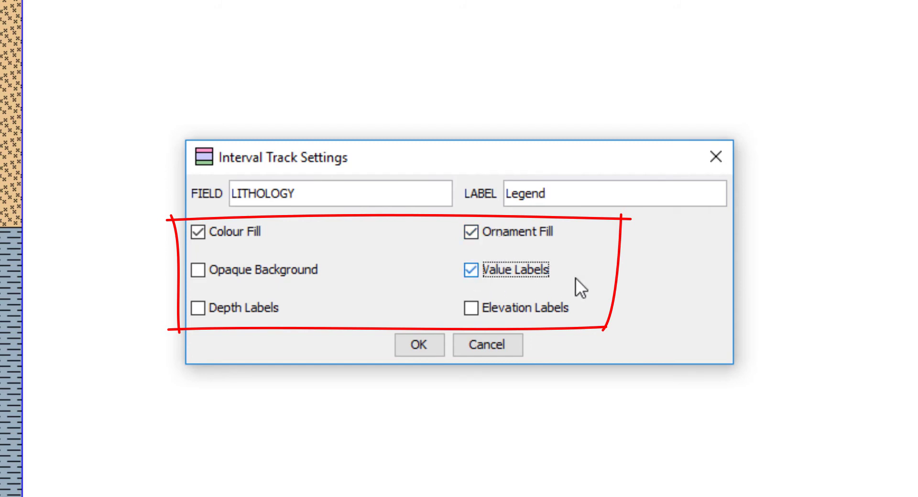
pyautogui.click(254, 308)
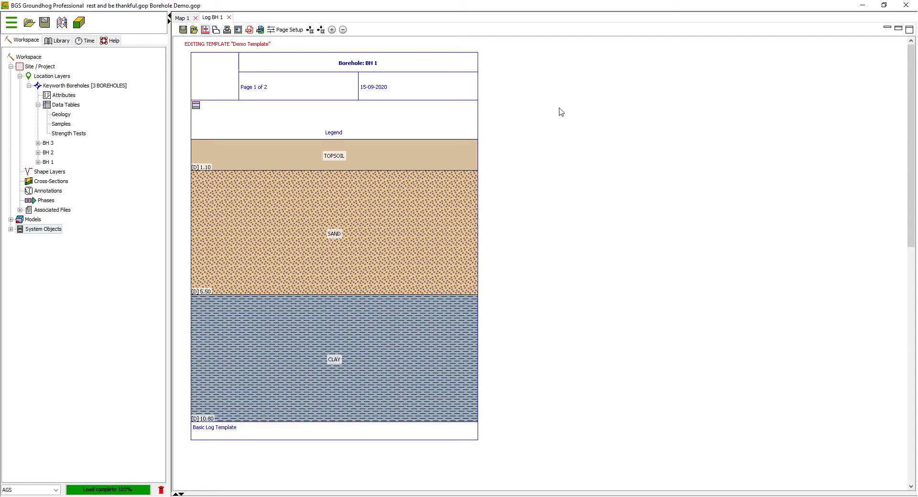
# - Insert a column of type Depth Scale to the left of the Legend column
pyautogui.click(453, 107)
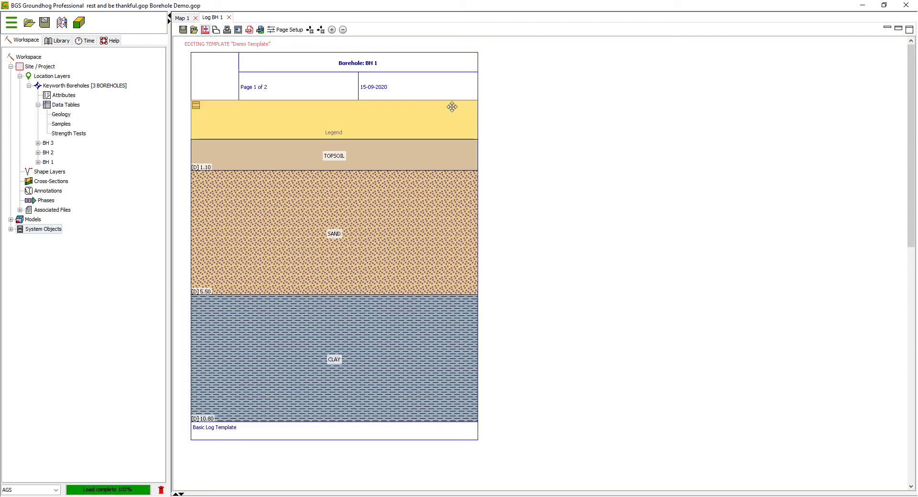
pyautogui.rightClick(365, 118)
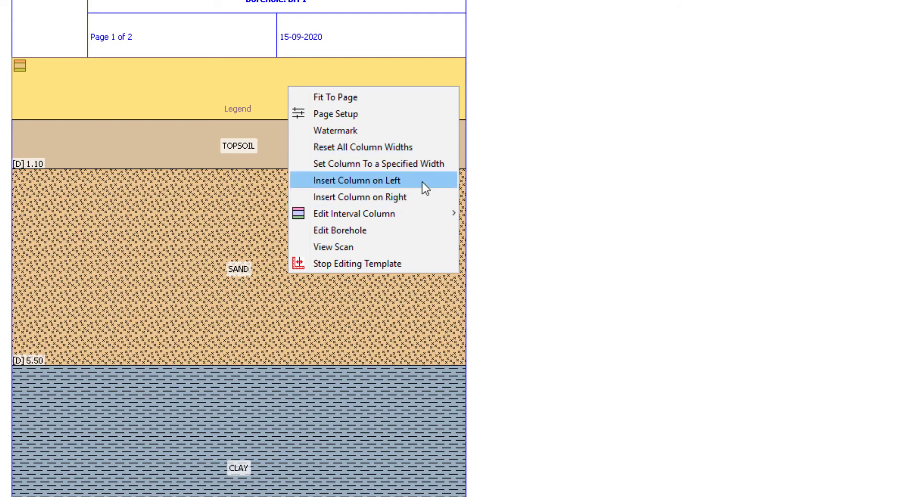
pyautogui.click(423, 181)
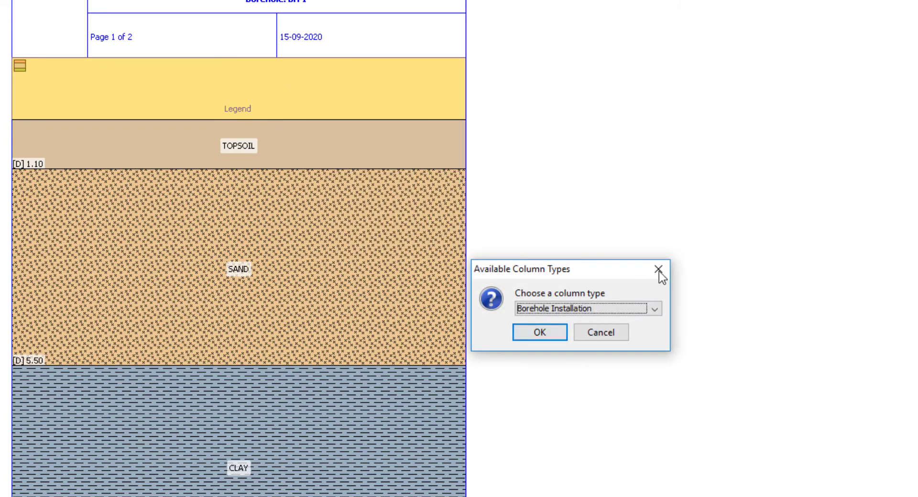
pyautogui.click(655, 309)
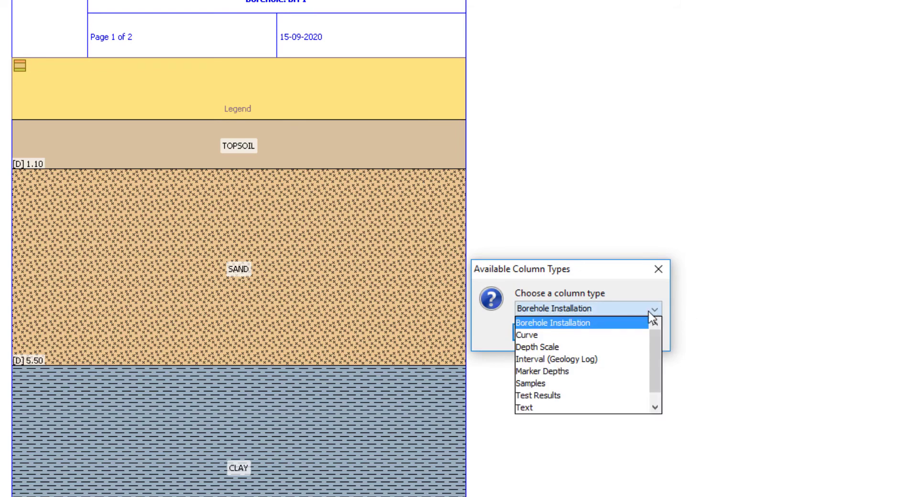
pyautogui.click(574, 349)
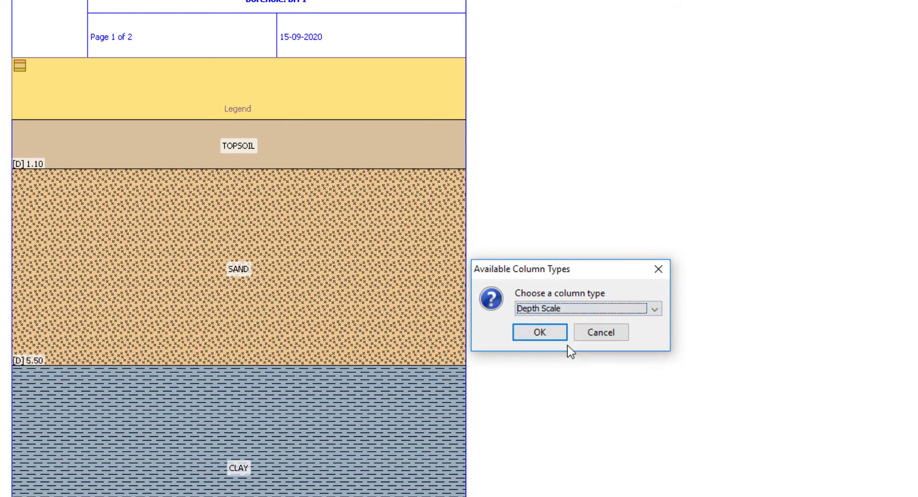
pyautogui.click(550, 331)
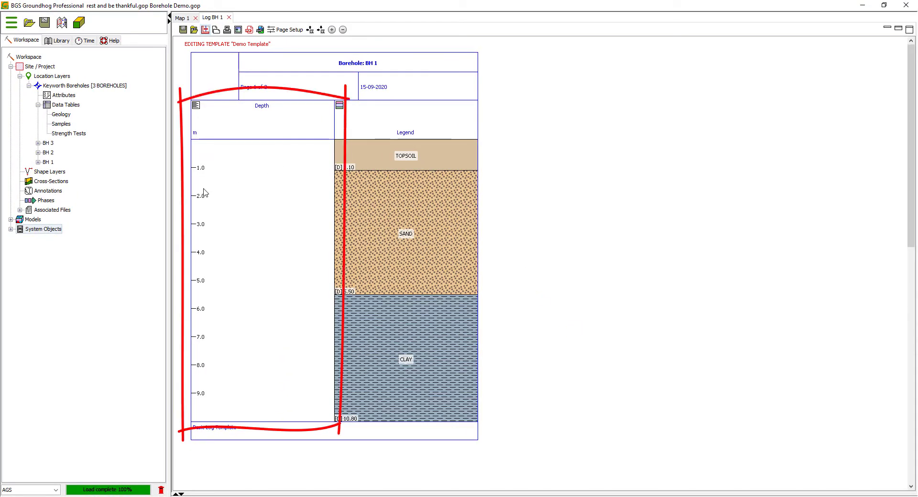
# - In the depth column's settings, enable the right depth track and set the left track's units to feet
pyautogui.click(259, 131)
pyautogui.rightClick(260, 122)
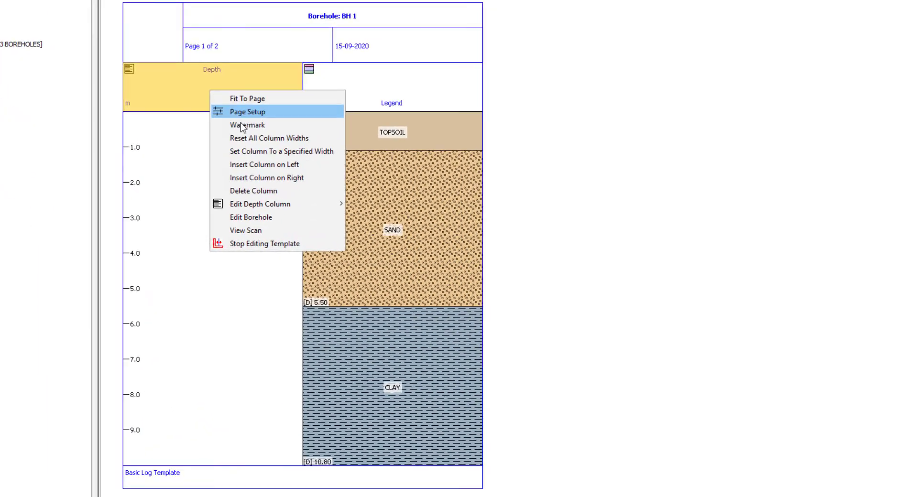
pyautogui.moveTo(257, 191)
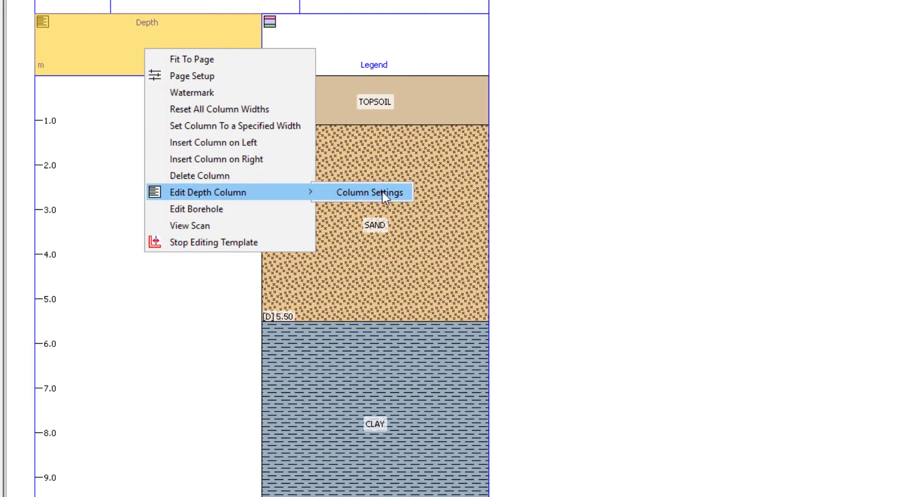
pyautogui.click(406, 193)
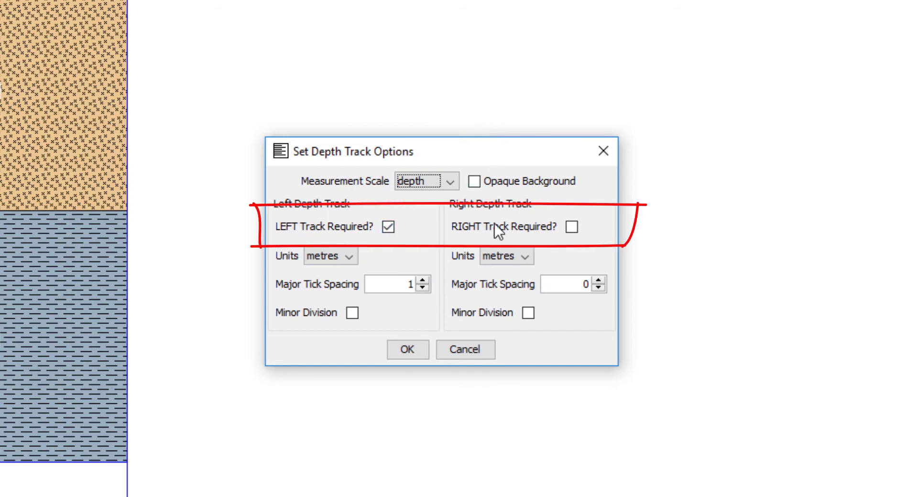
pyautogui.click(572, 228)
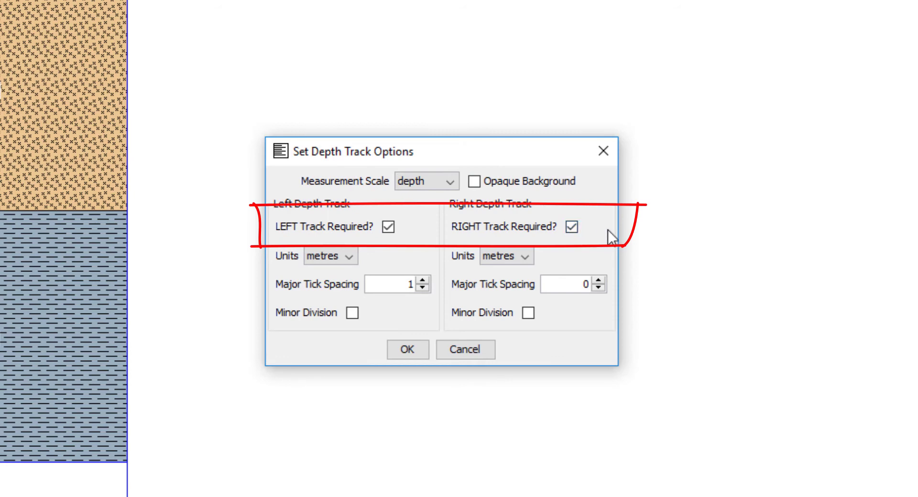
pyautogui.click(349, 256)
pyautogui.click(320, 289)
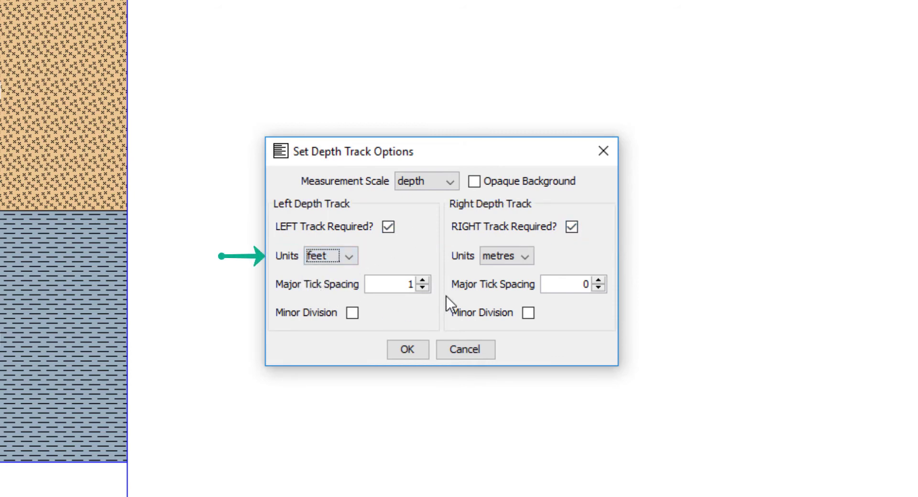
# - Set major tick spacing to 4 on the left track and 0.5 on the right, both with minor divisions, and narrow the depth column
pyautogui.click(410, 285)
pyautogui.doubleClick(410, 284)
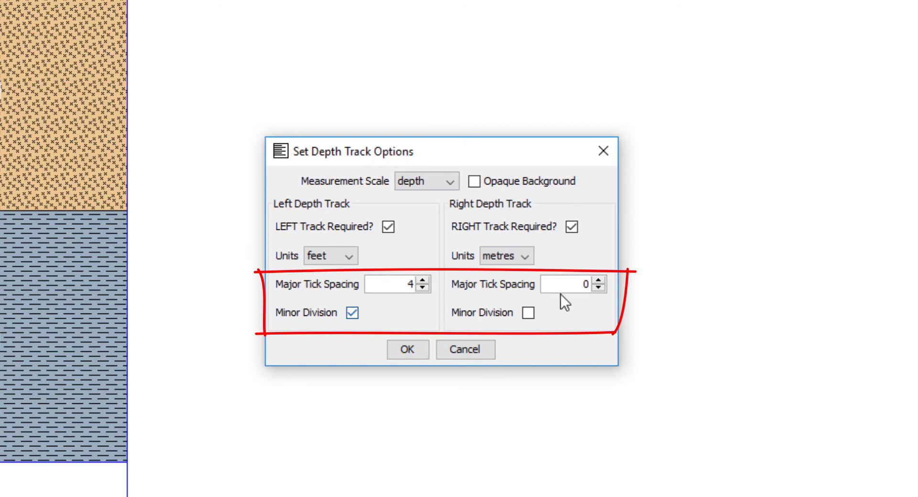
pyautogui.doubleClick(586, 285)
pyautogui.write('0.5')
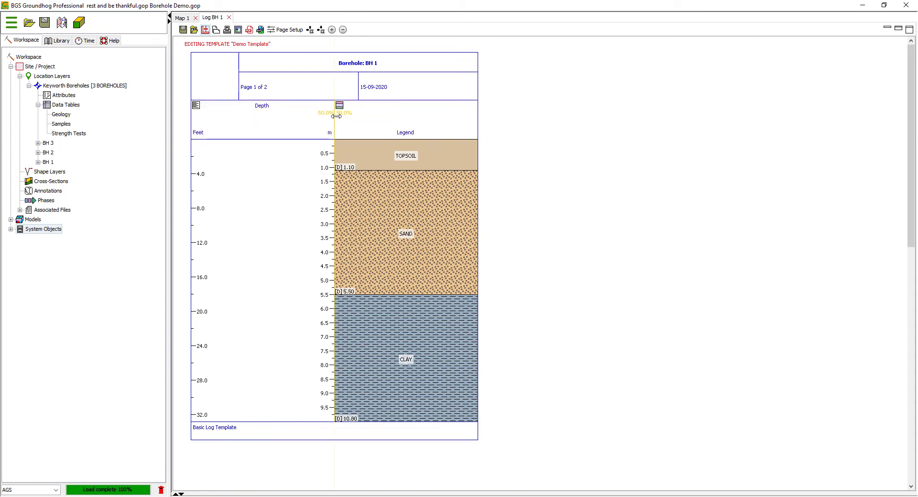
pyautogui.moveTo(334, 119); pyautogui.dragTo(248, 124)
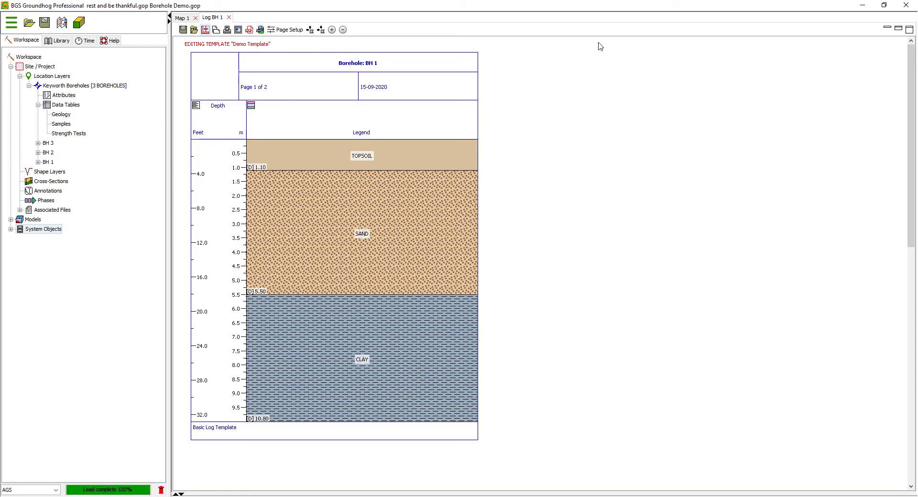
# - Insert a column of type Text to the right of the Legend column
pyautogui.click(419, 117)
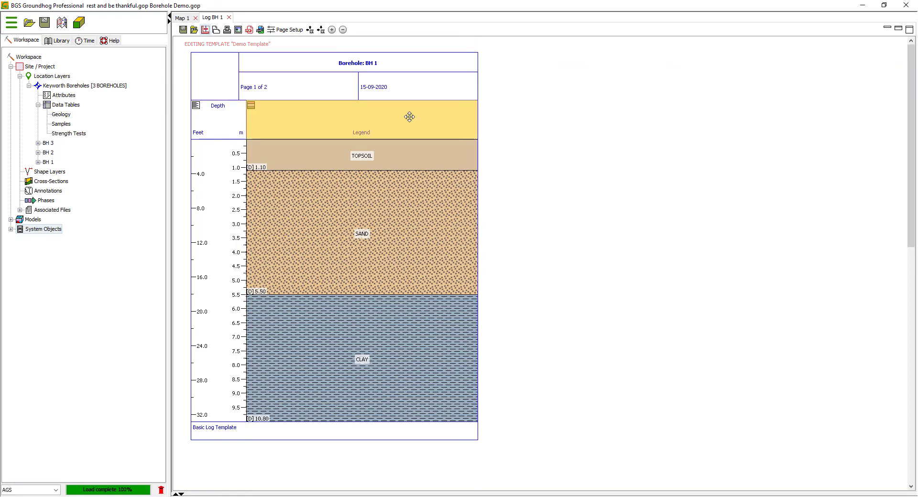
pyautogui.rightClick(409, 117)
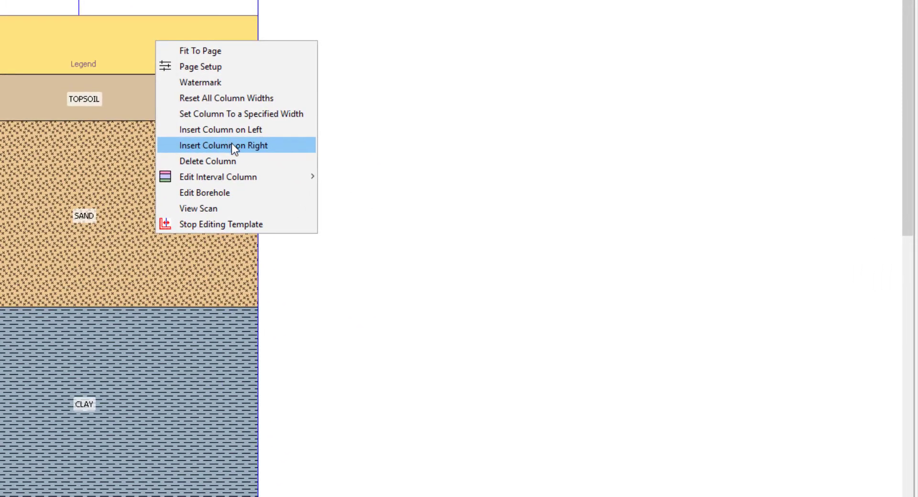
pyautogui.click(243, 145)
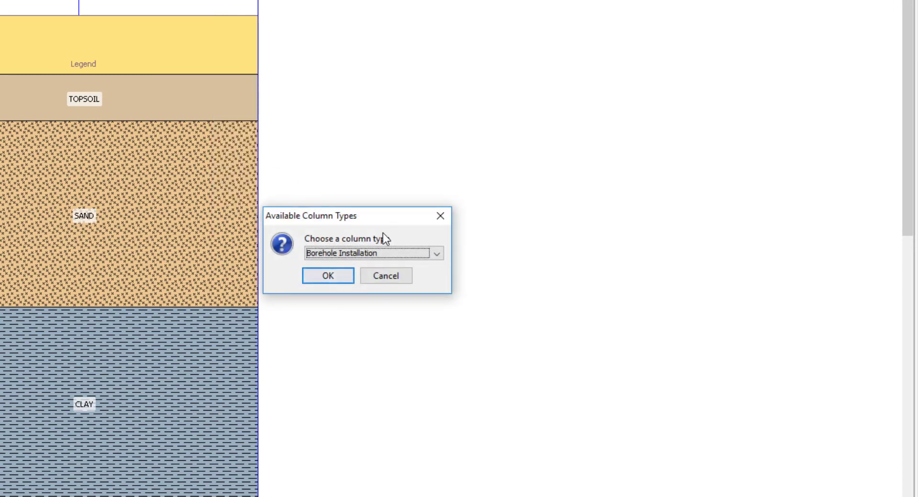
pyautogui.click(438, 255)
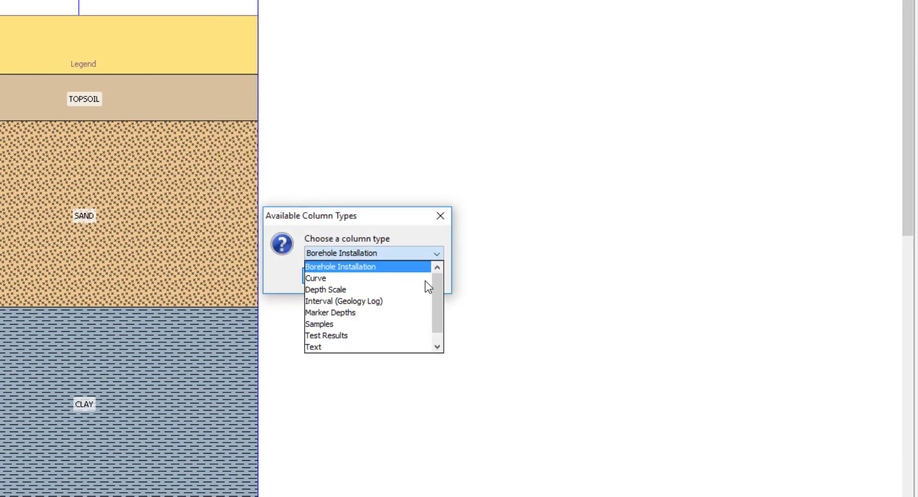
pyautogui.click(320, 347)
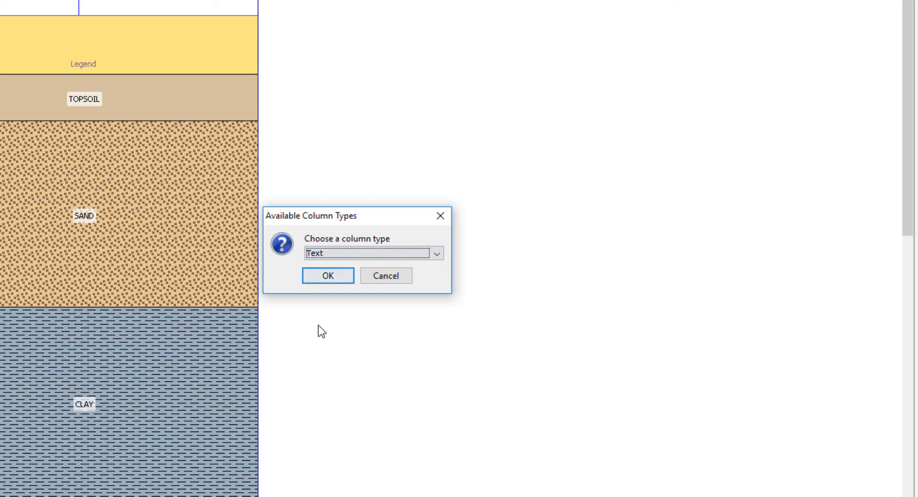
pyautogui.click(327, 277)
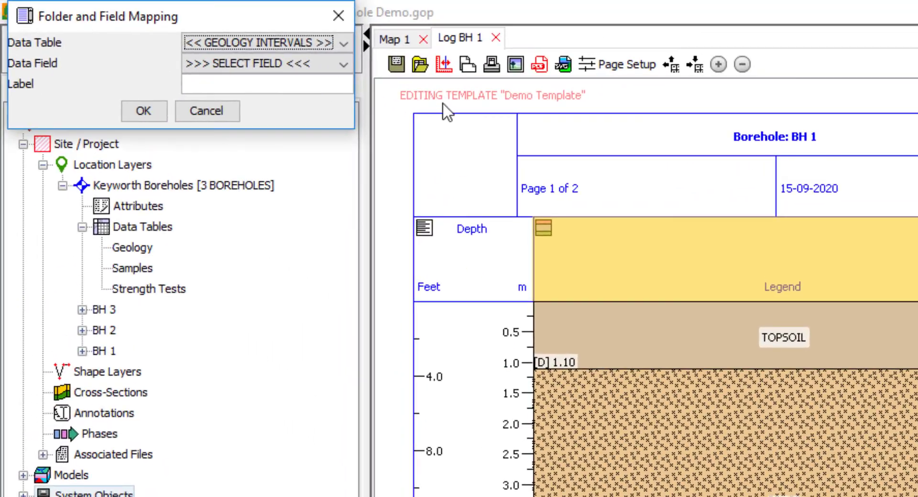
# - Map the new text column to the DESCRIPTION field of the GEOLOGY data table
pyautogui.click(343, 41)
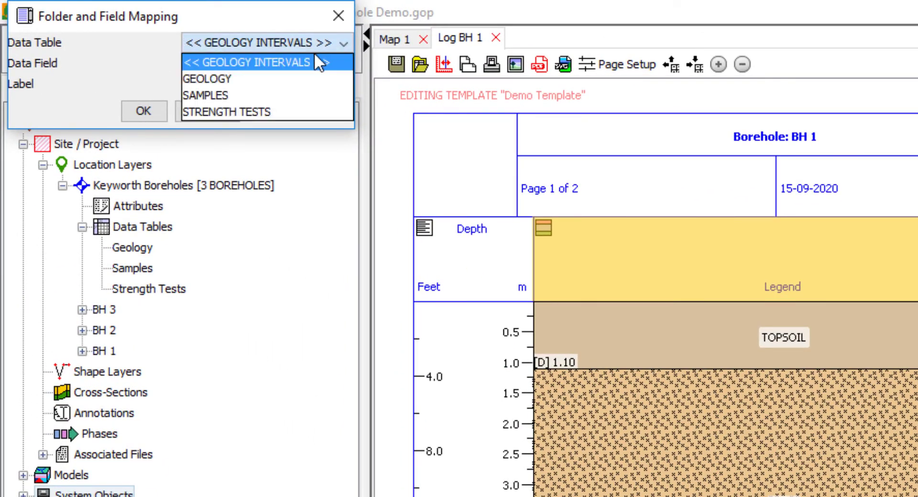
pyautogui.click(273, 79)
pyautogui.click(342, 63)
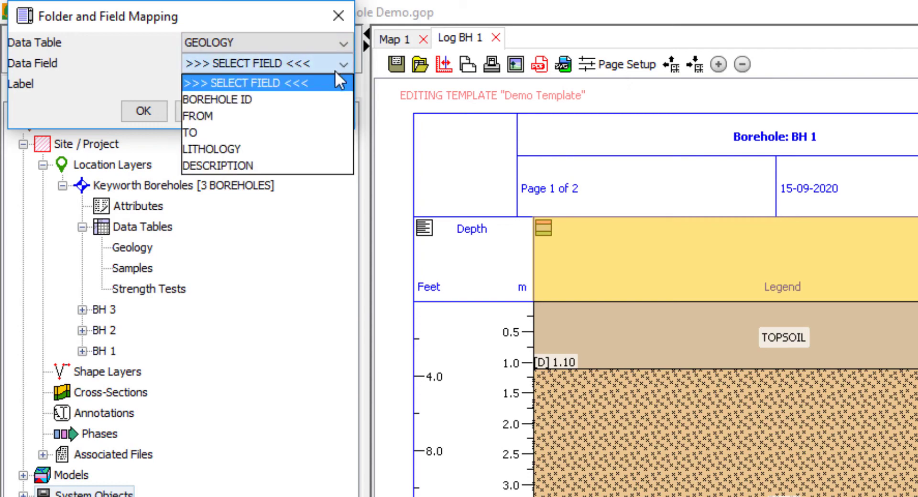
pyautogui.click(256, 165)
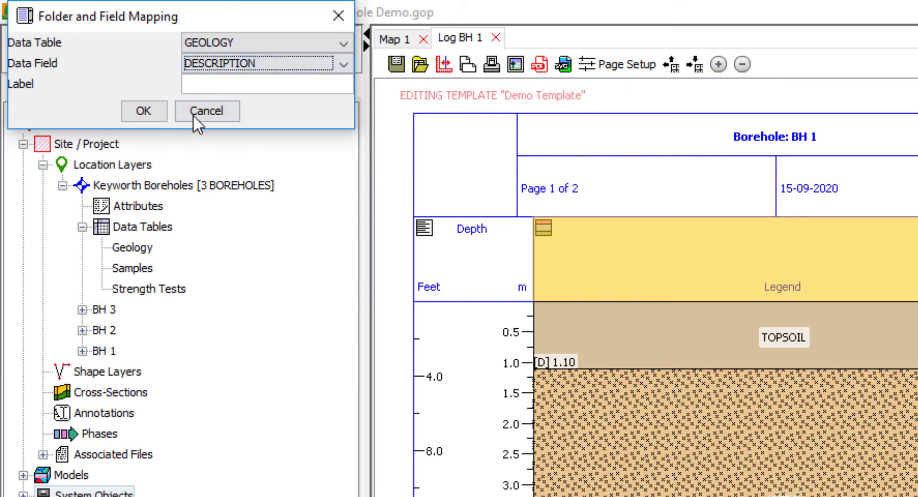
pyautogui.click(144, 111)
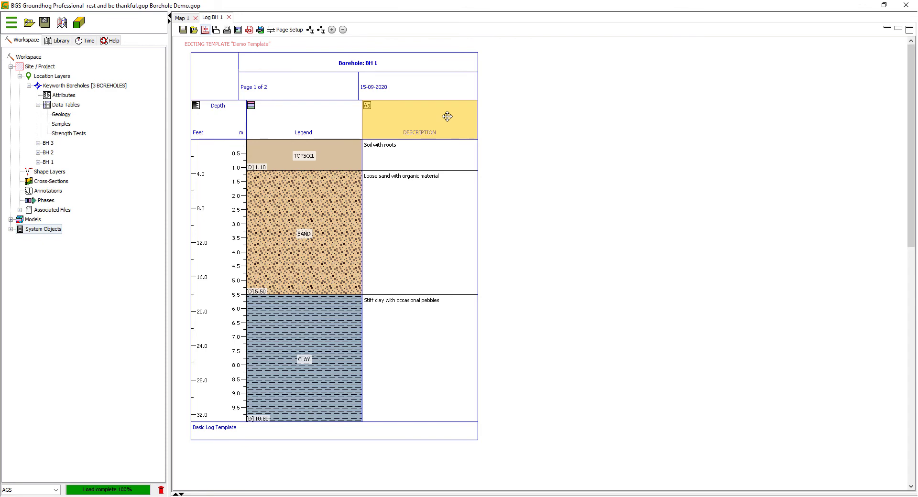
# - Insert a column of type Samples to the right of the description column
pyautogui.rightClick(448, 116)
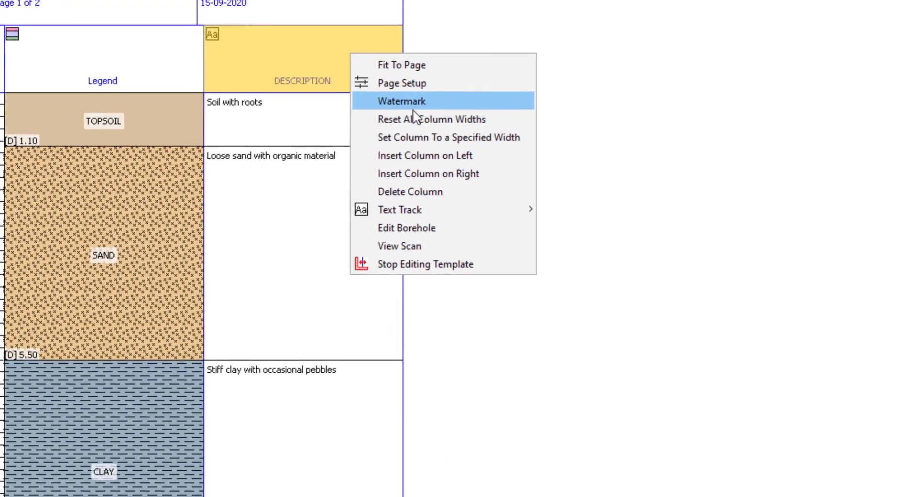
pyautogui.click(455, 172)
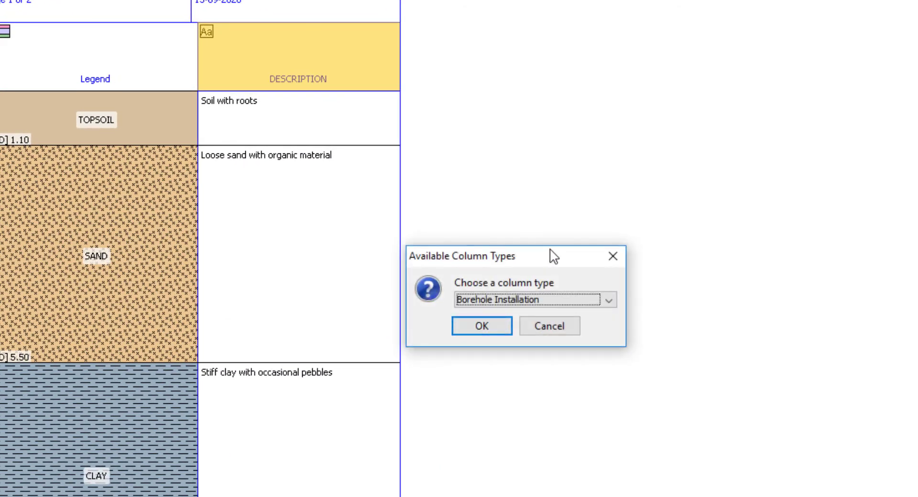
pyautogui.click(610, 301)
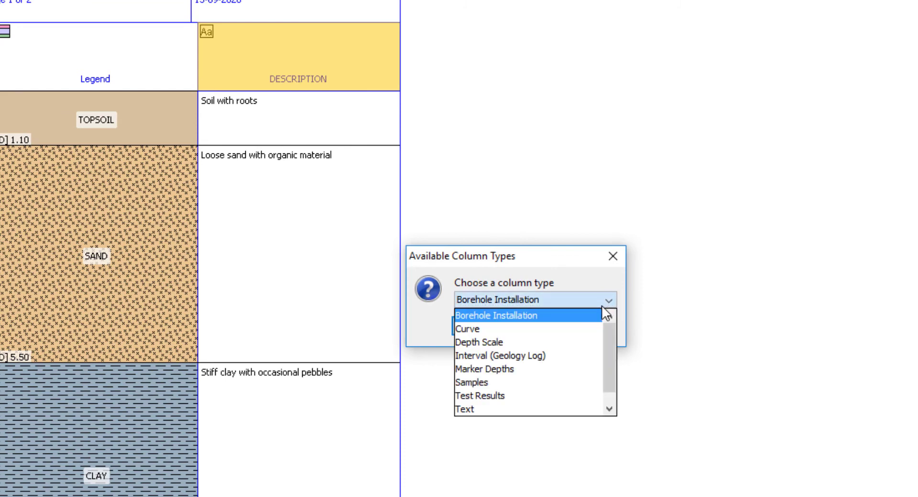
pyautogui.click(493, 382)
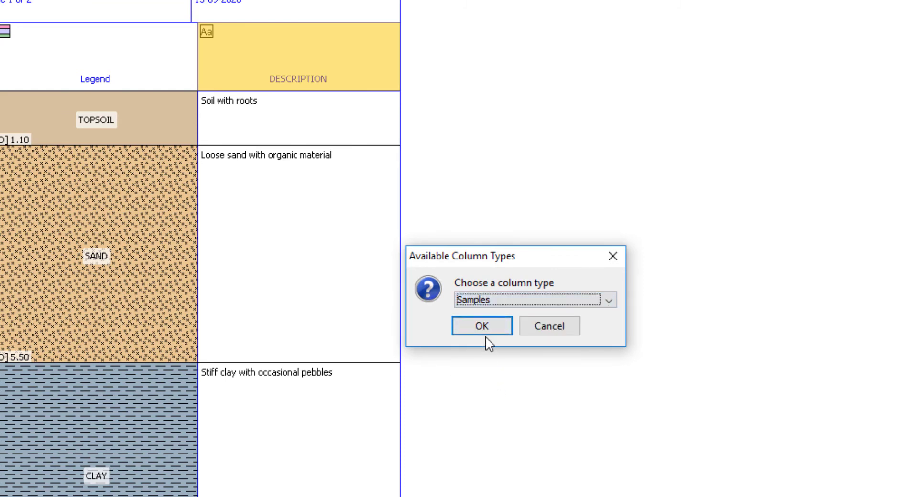
pyautogui.click(486, 324)
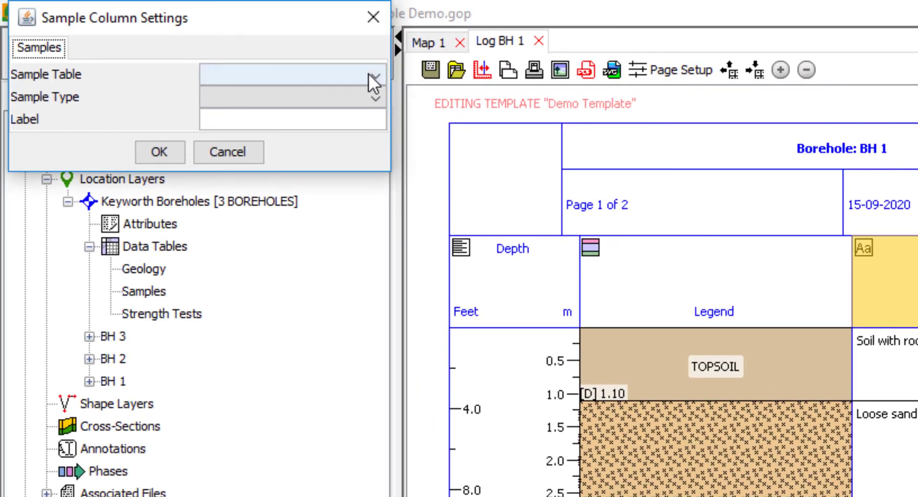
# - Set the samples column to use the SAMPLES table with SAMPLE TYPE as its sample type field
pyautogui.click(205, 21)
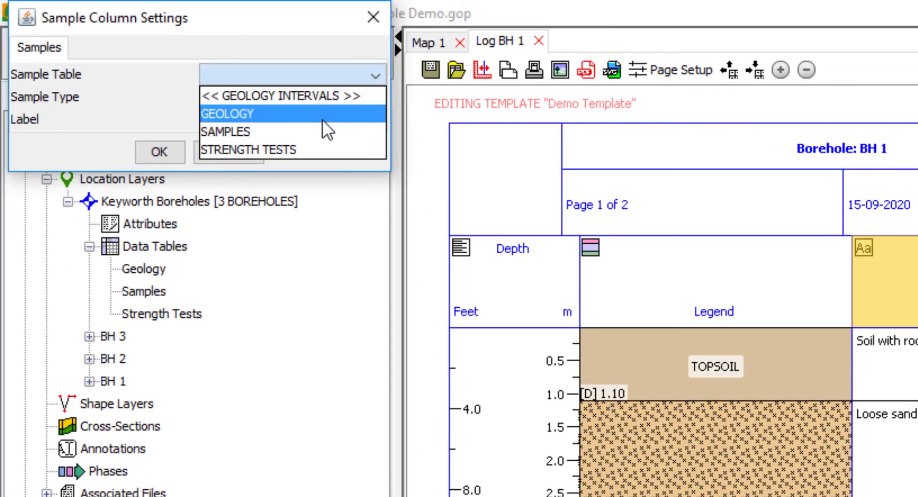
pyautogui.click(320, 132)
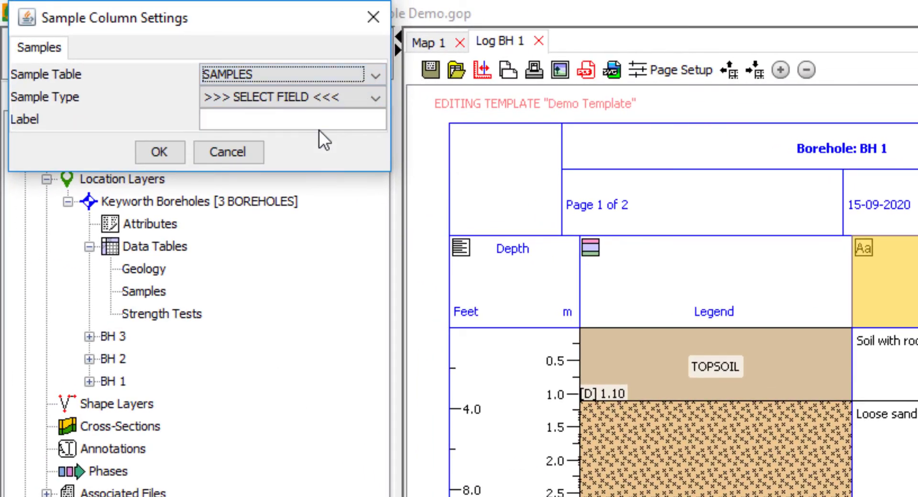
pyautogui.click(377, 97)
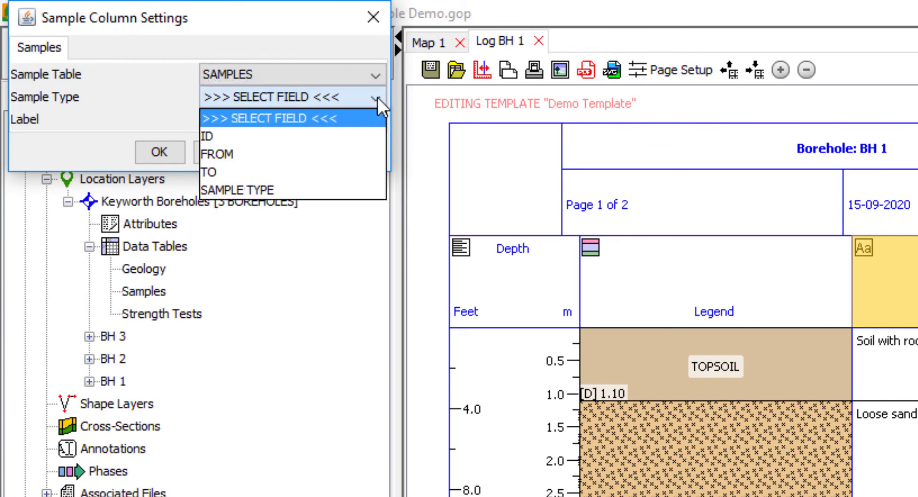
pyautogui.click(295, 187)
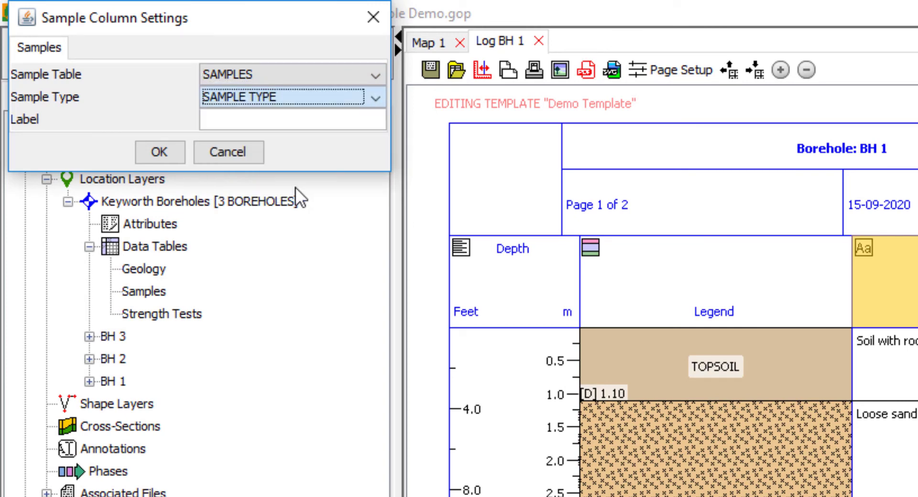
pyautogui.click(165, 151)
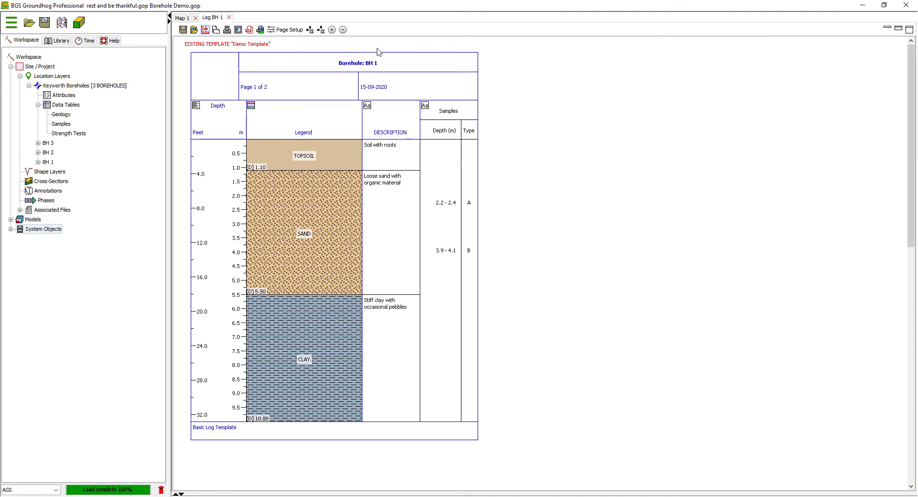
# - Narrow the Legend column to about half its width, giving the freed space to the description column
pyautogui.moveTo(362, 117); pyautogui.dragTo(303, 118)
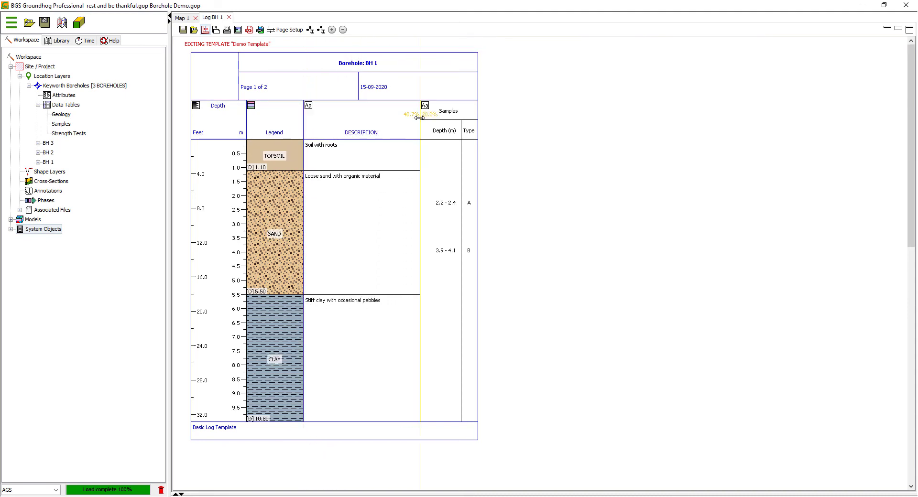
# - Narrow the description column in favour of the Samples column, and insert a Curve column to the right of Samples
pyautogui.moveTo(420, 117); pyautogui.dragTo(371, 114)
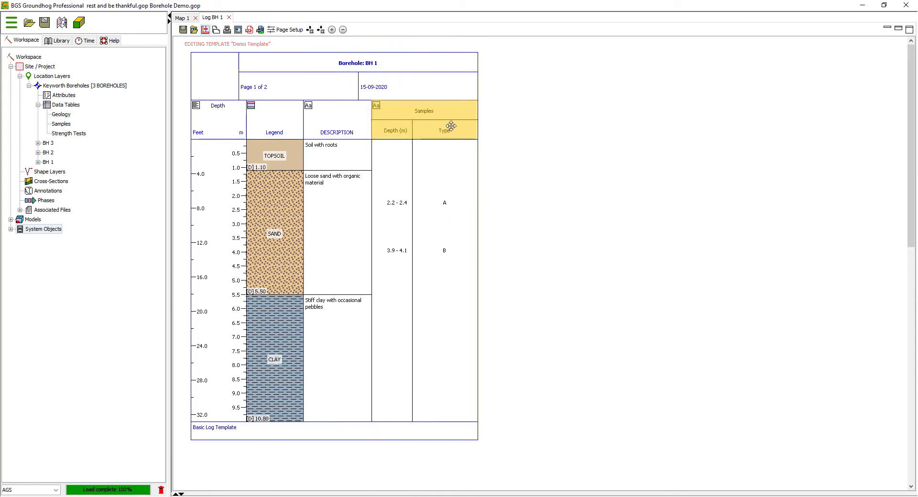
pyautogui.rightClick(452, 126)
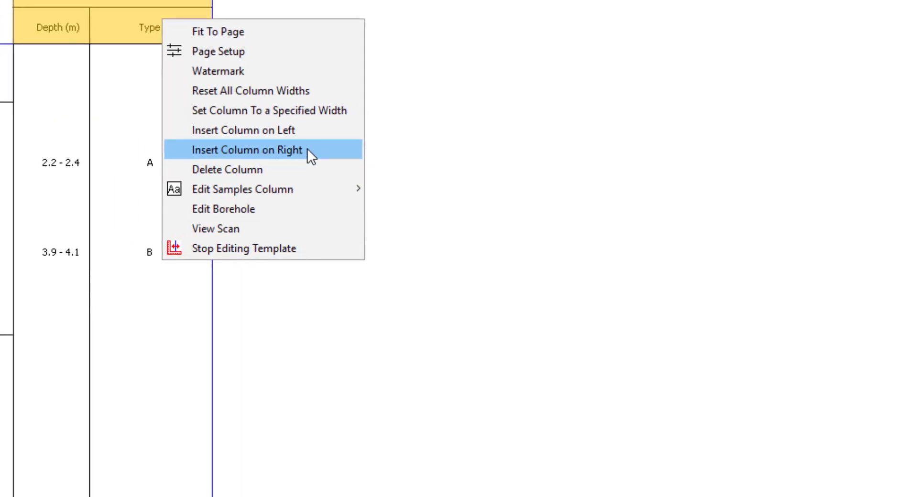
pyautogui.click(308, 150)
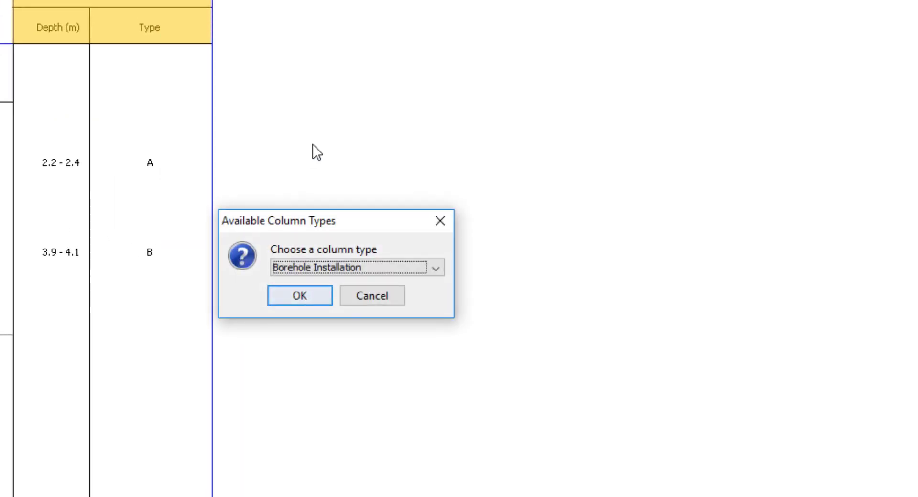
pyautogui.click(437, 268)
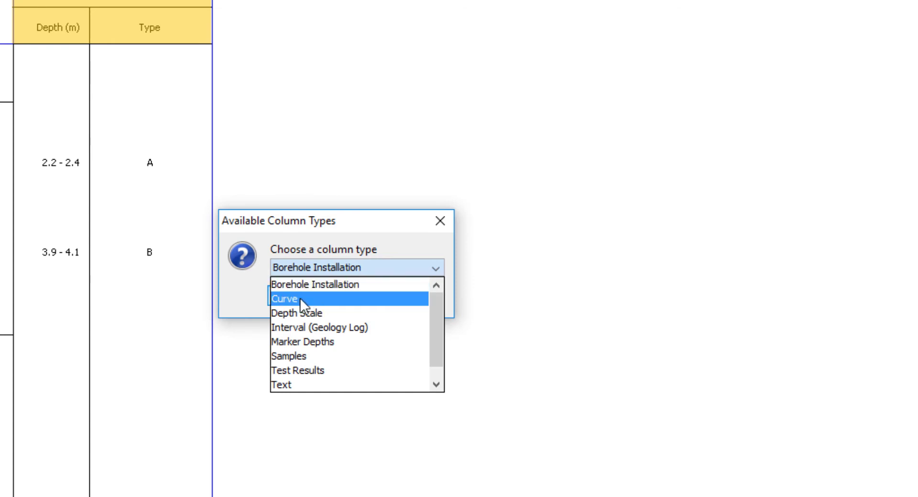
pyautogui.click(337, 300)
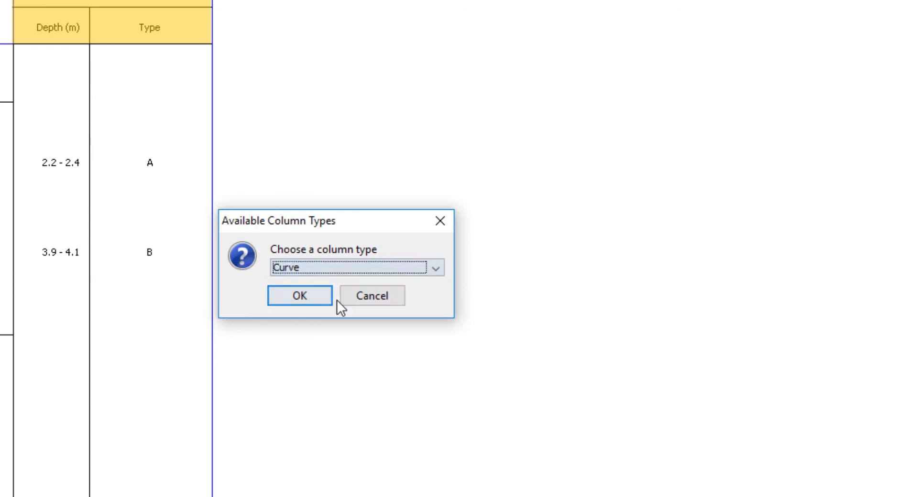
pyautogui.click(297, 296)
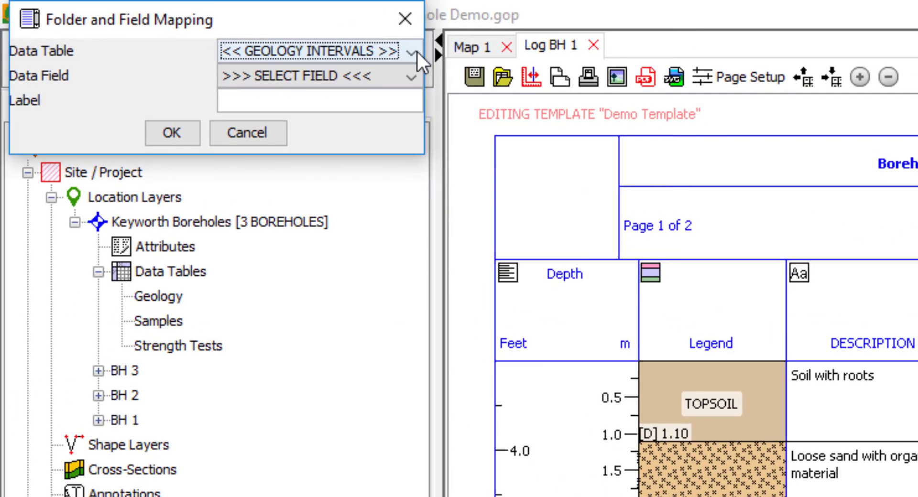
# - Map the curve column to the STRENGTH field of the STRENGTH TESTS table, and widen the Samples column slightly into the description column
pyautogui.click(415, 45)
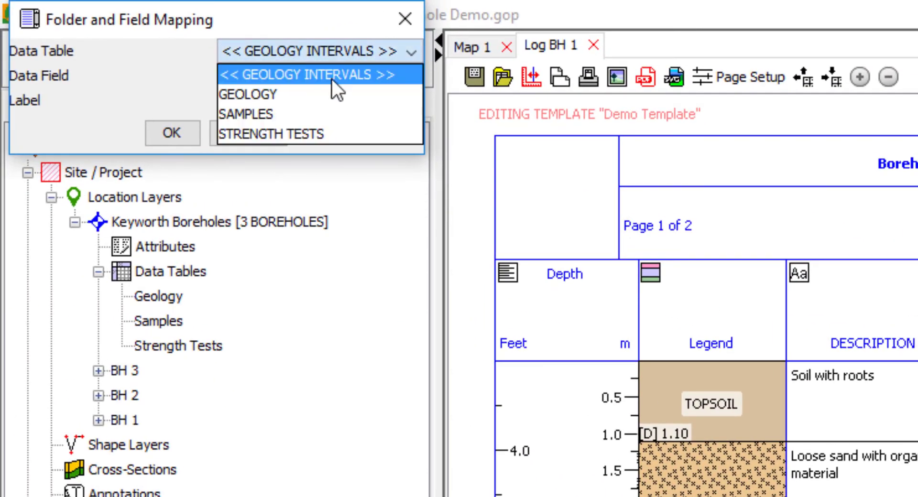
pyautogui.click(285, 136)
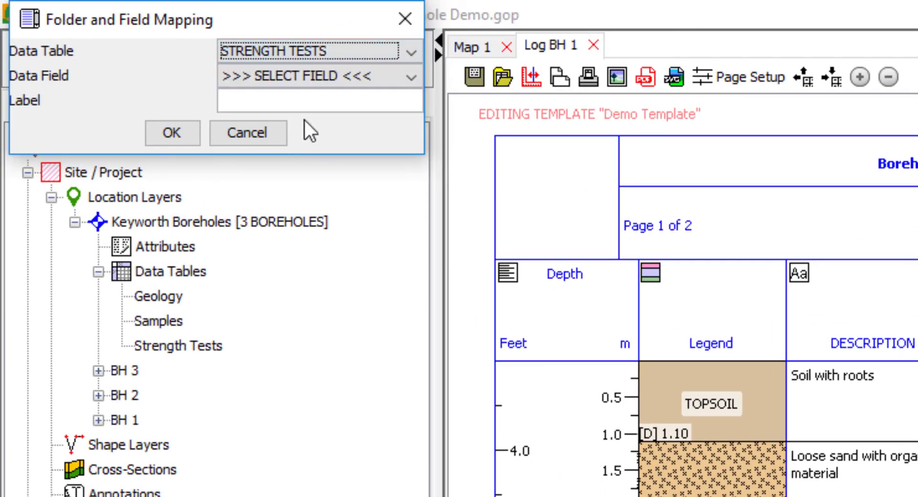
pyautogui.click(412, 78)
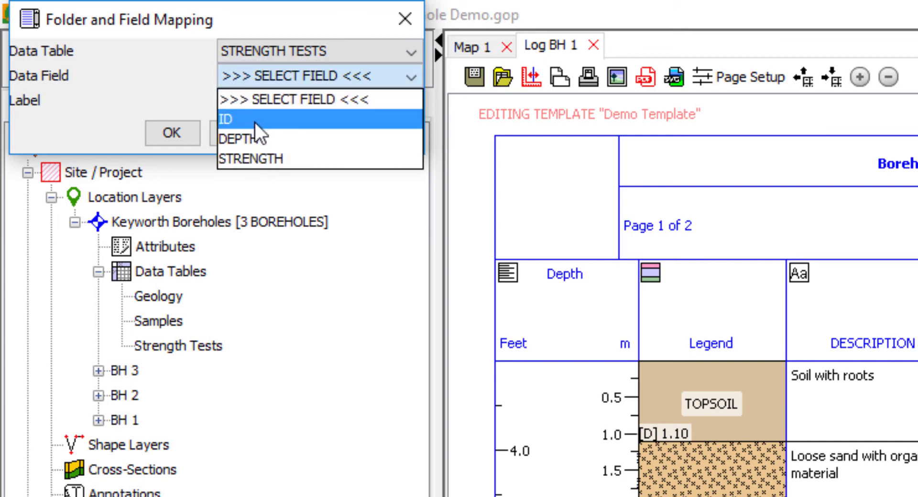
pyautogui.click(277, 155)
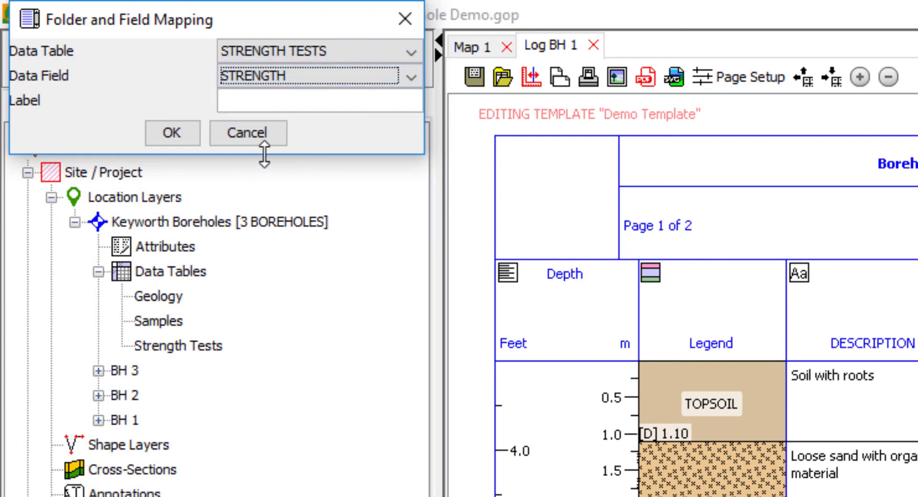
pyautogui.click(175, 132)
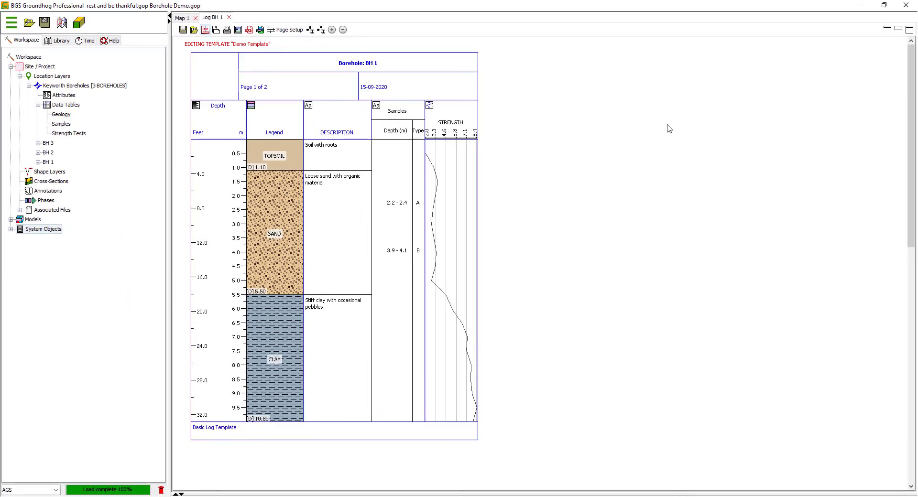
pyautogui.moveTo(371, 114)
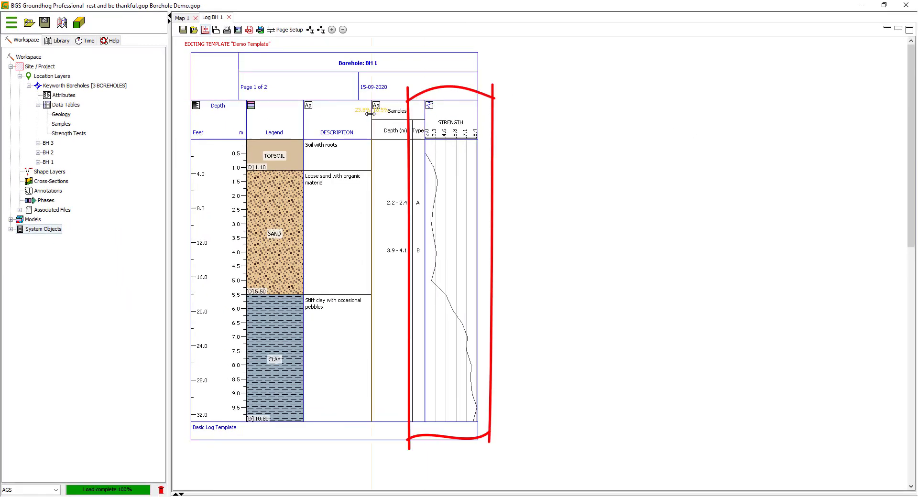
pyautogui.moveTo(371, 113); pyautogui.dragTo(360, 113)
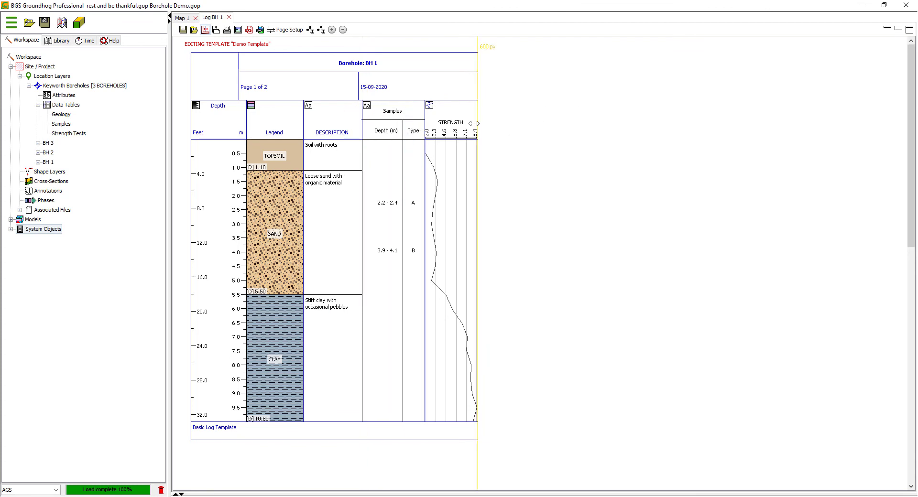
# - Set the STRENGTH curve's render options to a magenta colour and a filled curve
pyautogui.rightClick(458, 116)
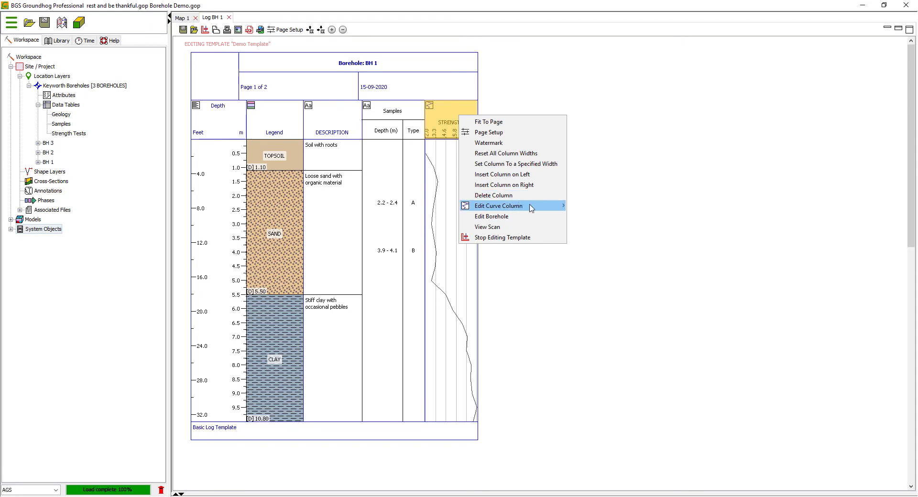
pyautogui.moveTo(548, 207)
pyautogui.click(622, 207)
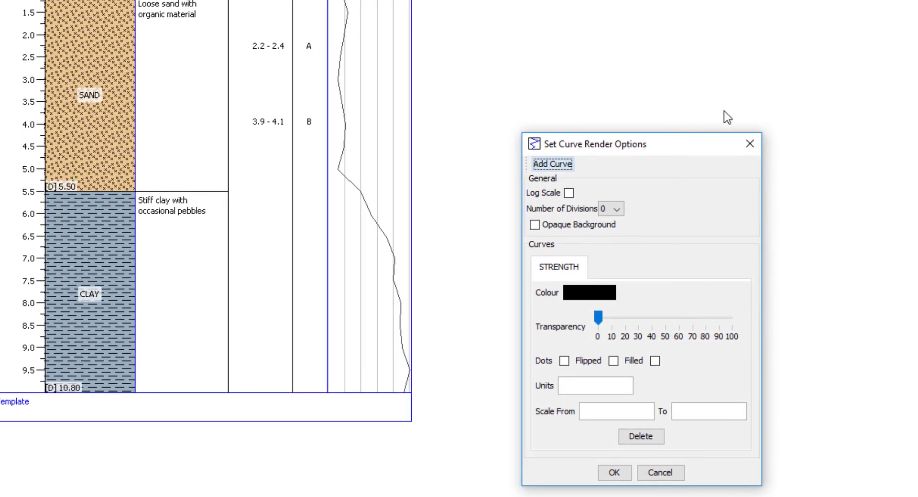
pyautogui.click(596, 289)
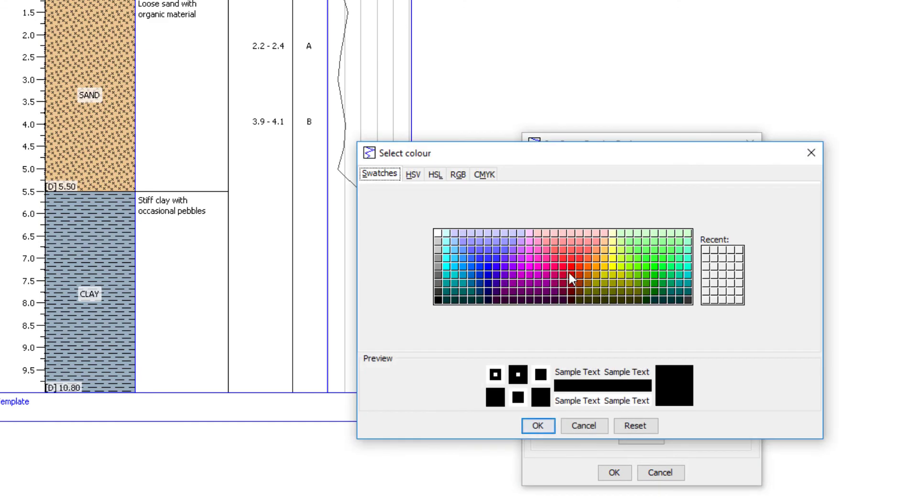
pyautogui.click(539, 273)
pyautogui.click(537, 426)
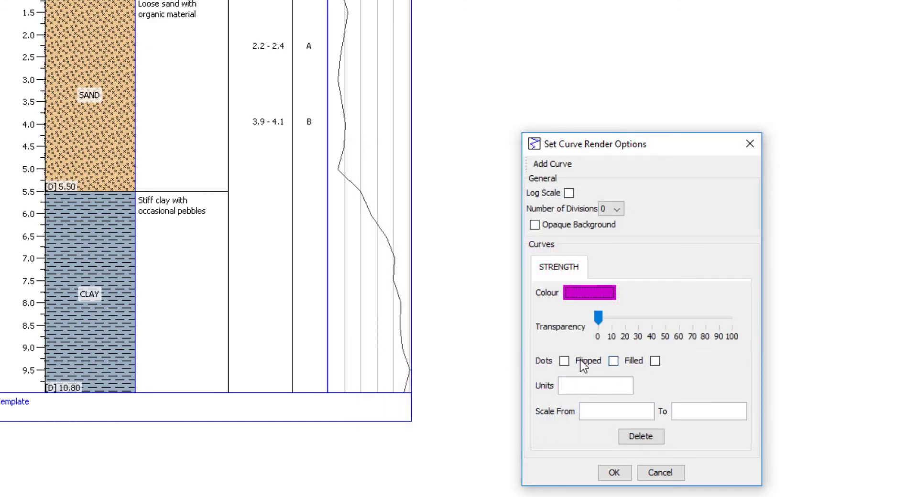
pyautogui.click(655, 361)
pyautogui.click(616, 473)
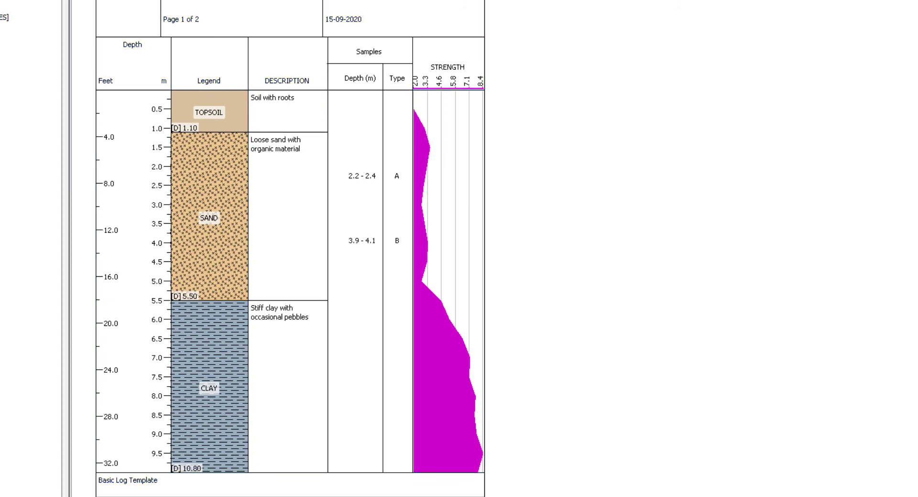
# - Review both pages of the log and set its page setup to 20.0 units per page
pyautogui.scroll(-5, 916, 177)
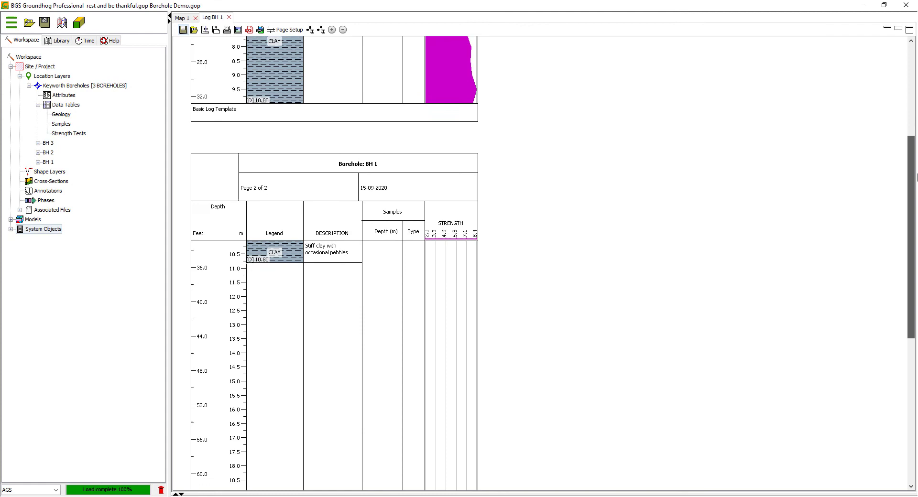
pyautogui.scroll(-3, 917, 177)
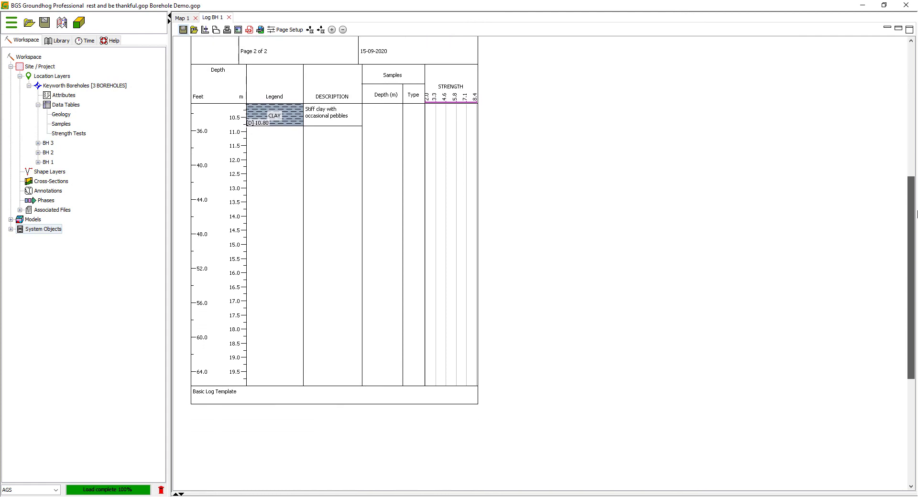
pyautogui.scroll(3, 917, 178)
pyautogui.moveTo(917, 179); pyautogui.dragTo(917, 78)
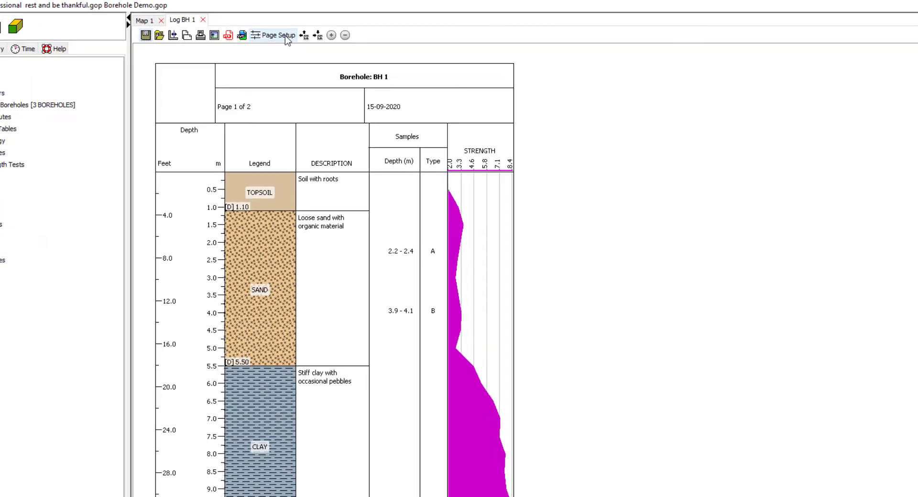
pyautogui.click(280, 36)
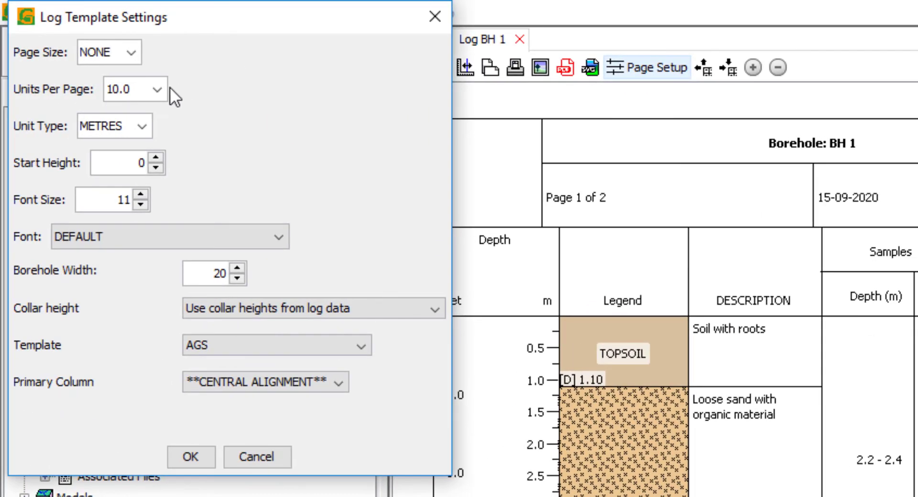
pyautogui.click(158, 88)
pyautogui.scroll(2, 158, 149)
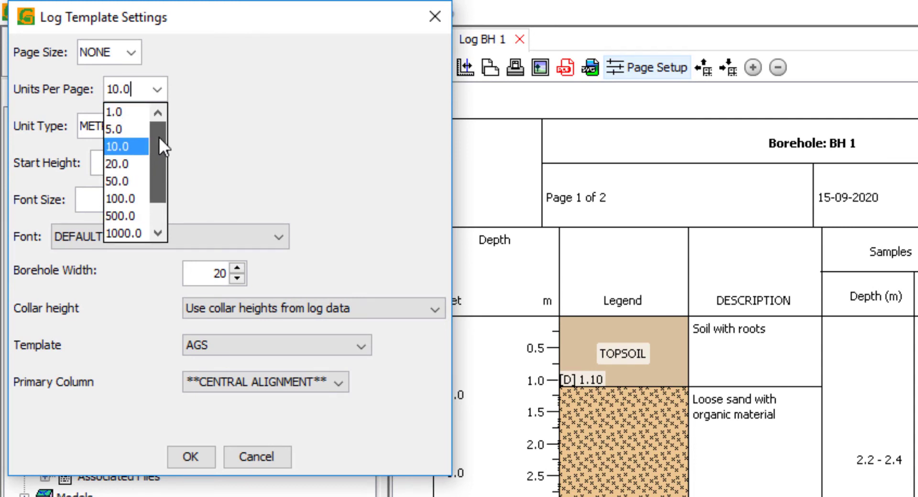
pyautogui.click(122, 160)
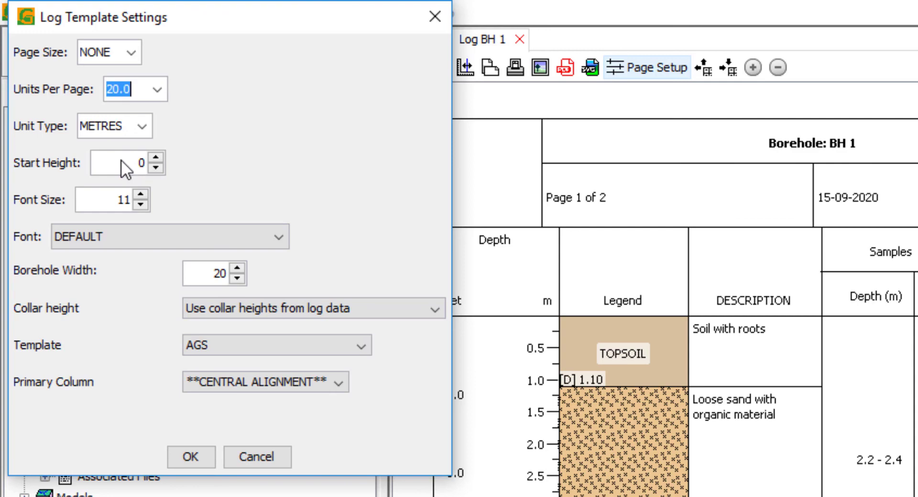
pyautogui.click(190, 456)
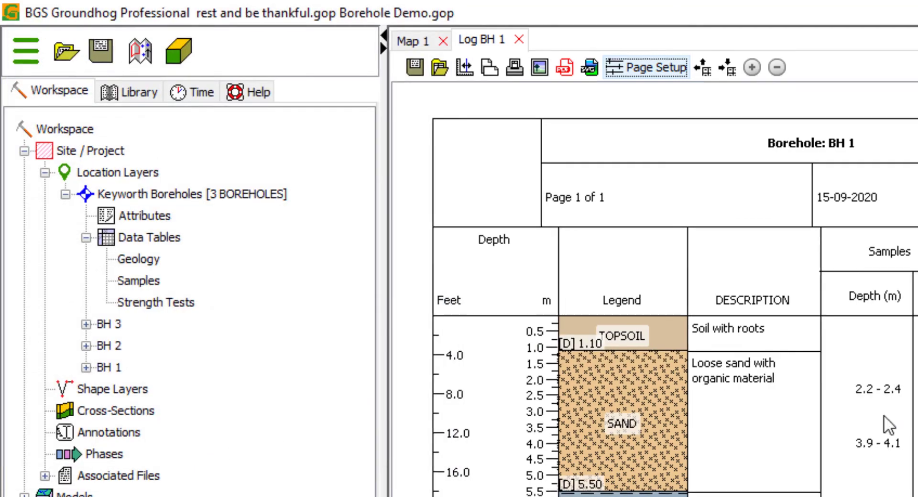